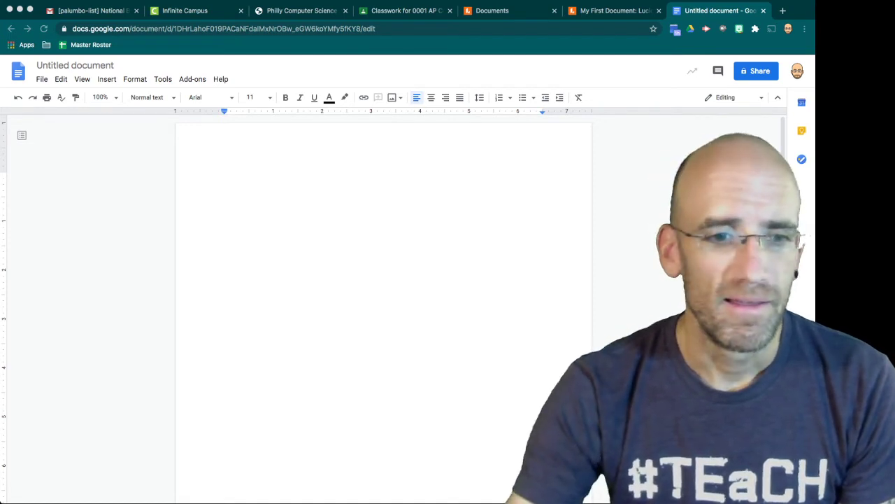
# - Set the empty document's font size to 36 pt in Arial
pyautogui.click(225, 176)
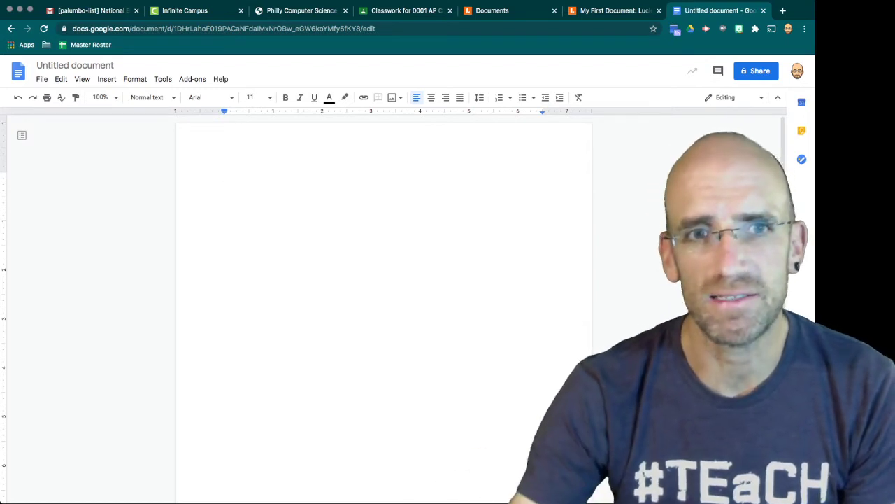
pyautogui.click(253, 97)
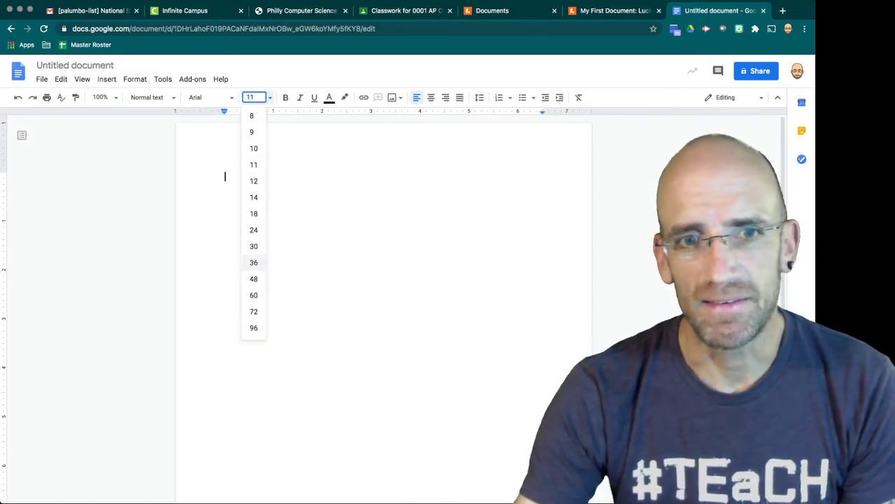
pyautogui.click(253, 262)
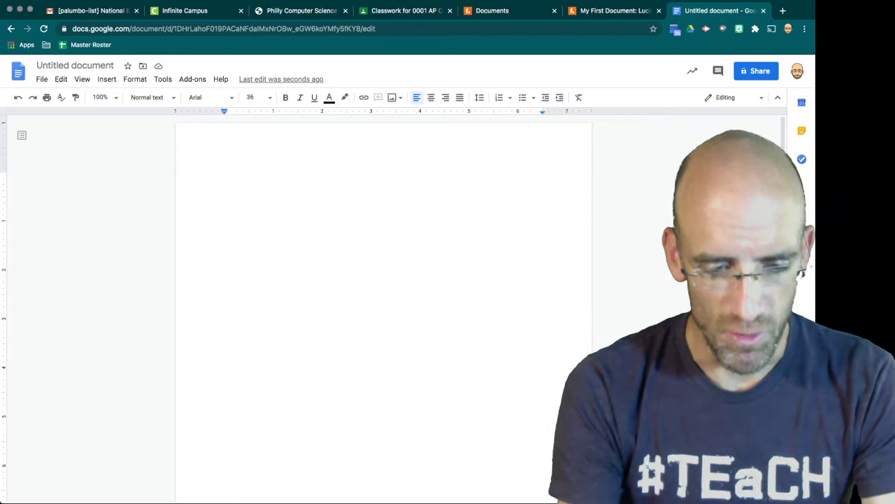
pyautogui.write('W')
pyautogui.press('BackSpace')
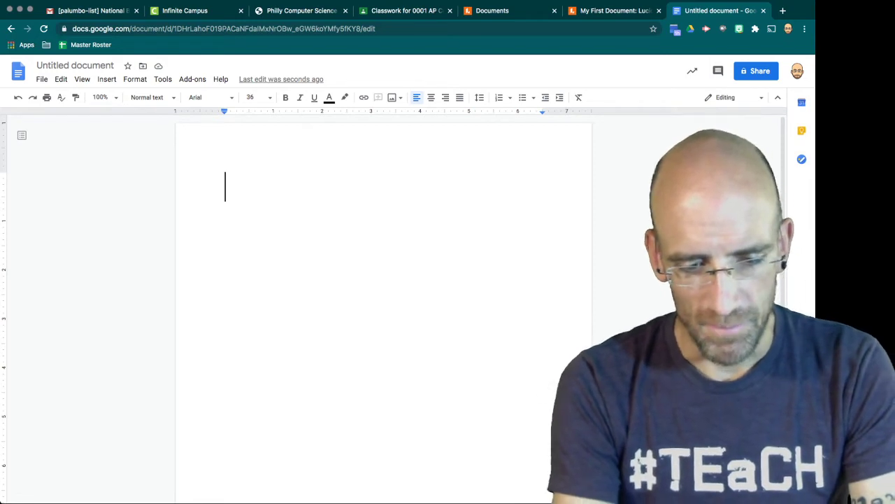
# - Type 'Is an alarm clock going off?', 'No? Go Back to bed' and 'Yes? Have you hit snooze?' on separate lines
pyautogui.write('Is an ')
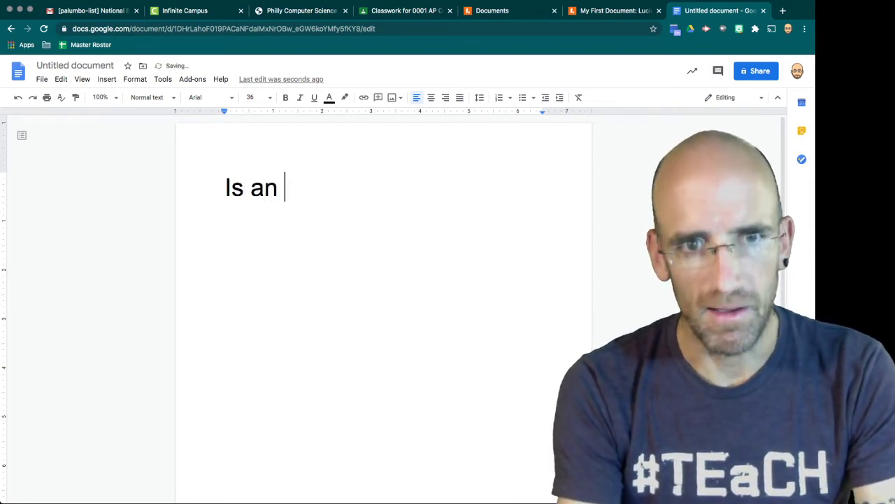
pyautogui.write('alarm')
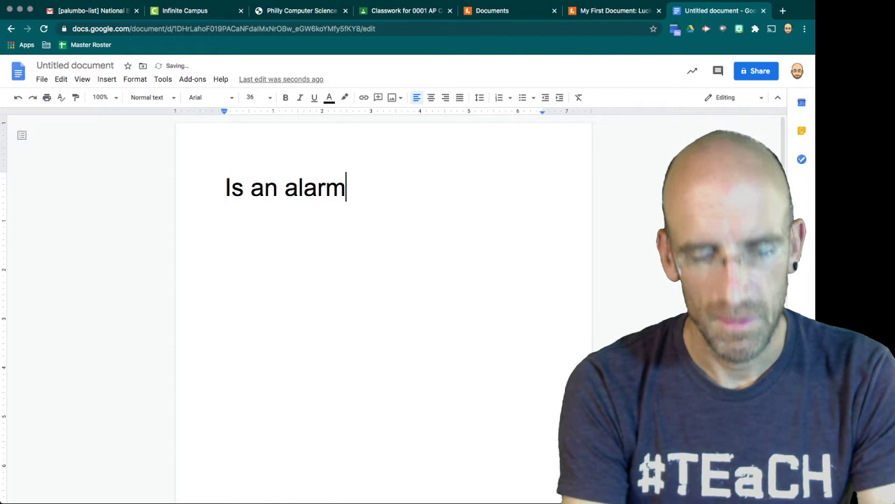
pyautogui.write(' clock go')
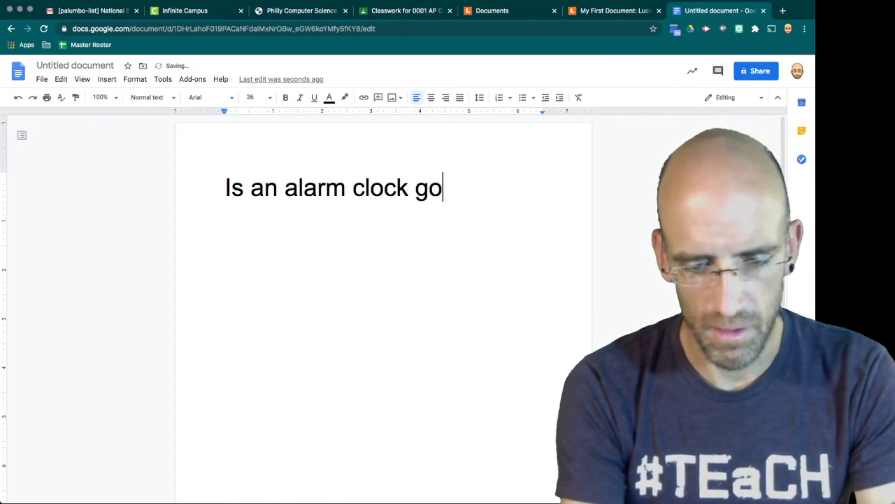
pyautogui.write('ing off?')
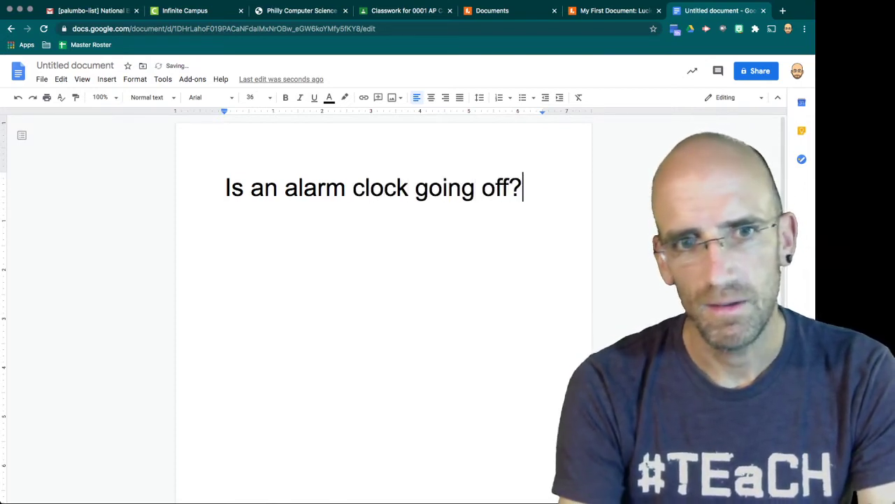
pyautogui.press('Return')
pyautogui.write('No?')
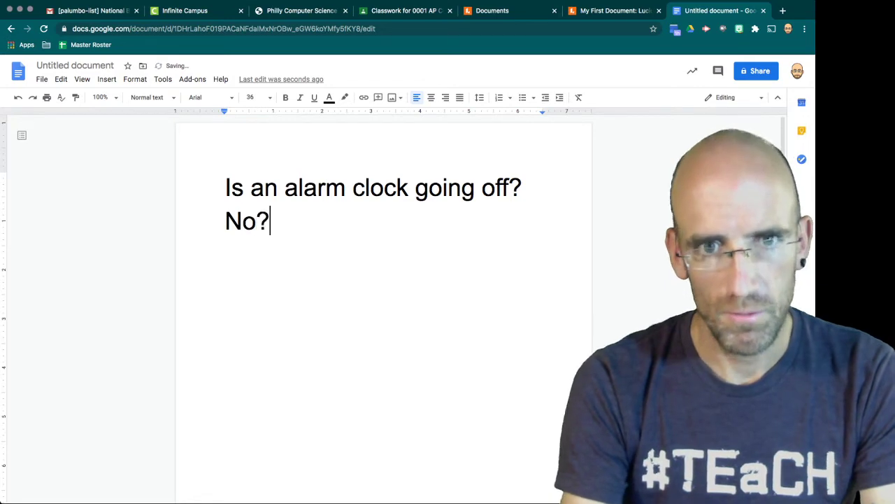
pyautogui.write(' Go Ba')
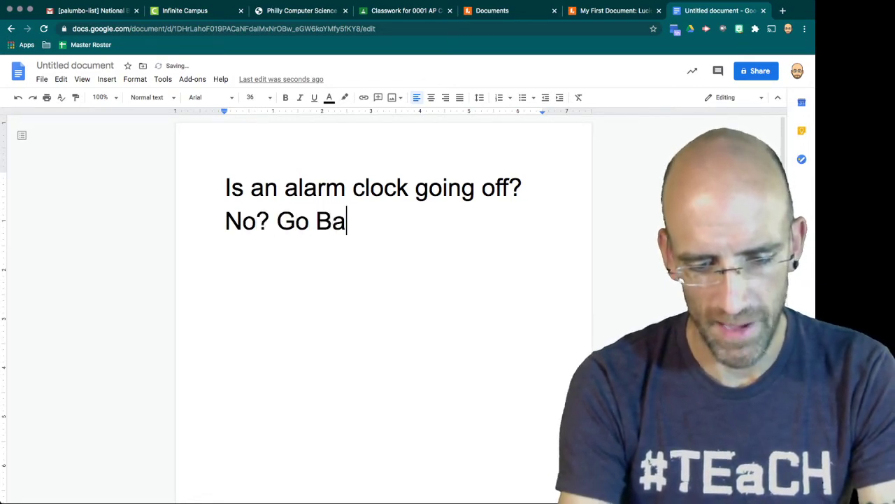
pyautogui.write('ck to bed')
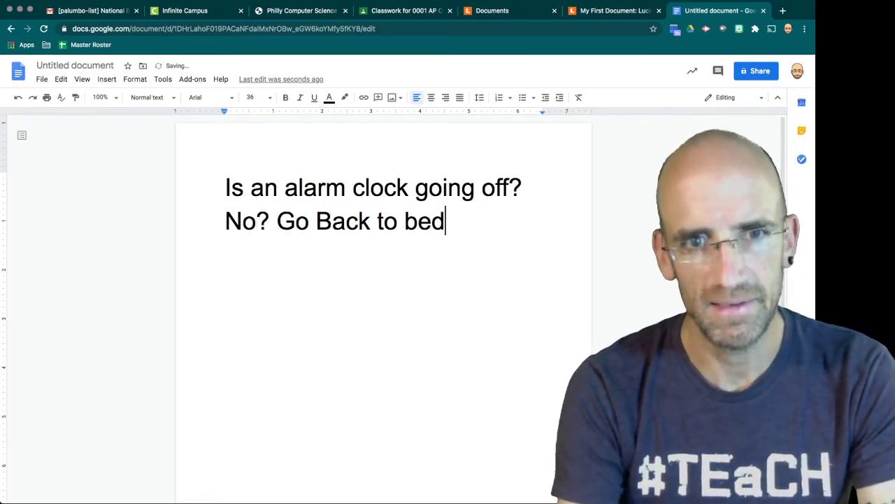
pyautogui.press('Return')
pyautogui.write('Yes')
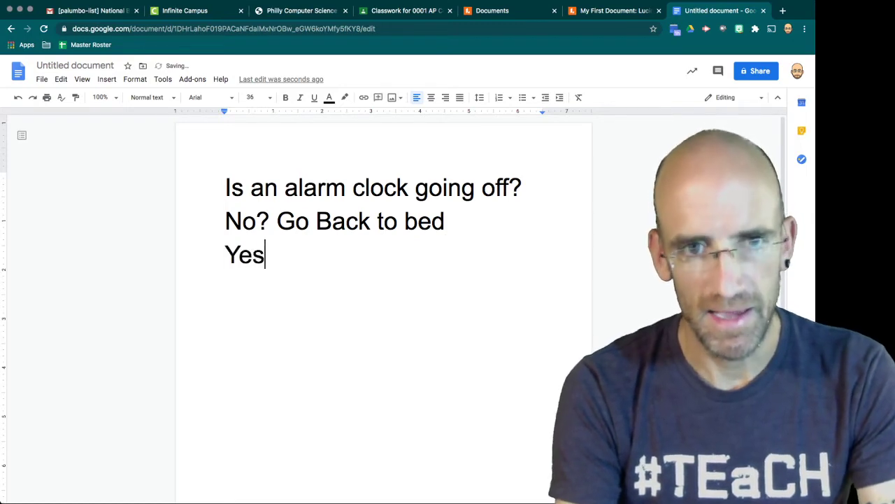
pyautogui.write('? ')
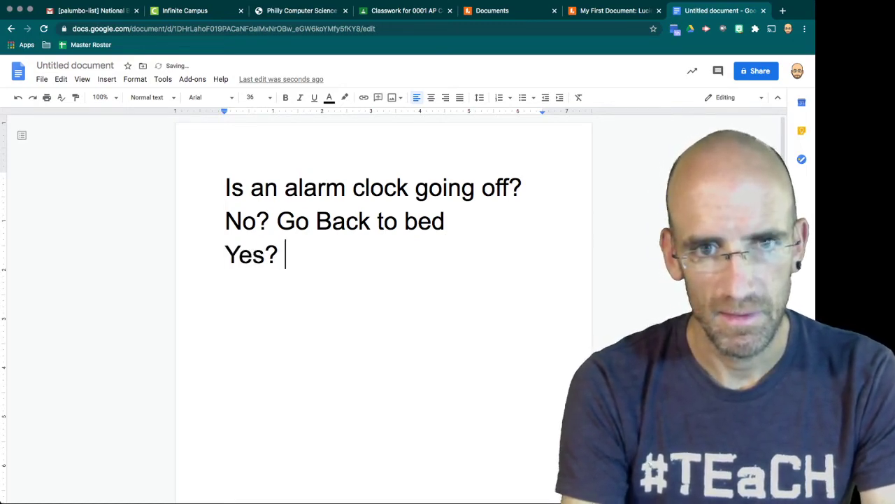
pyautogui.write('Hace')
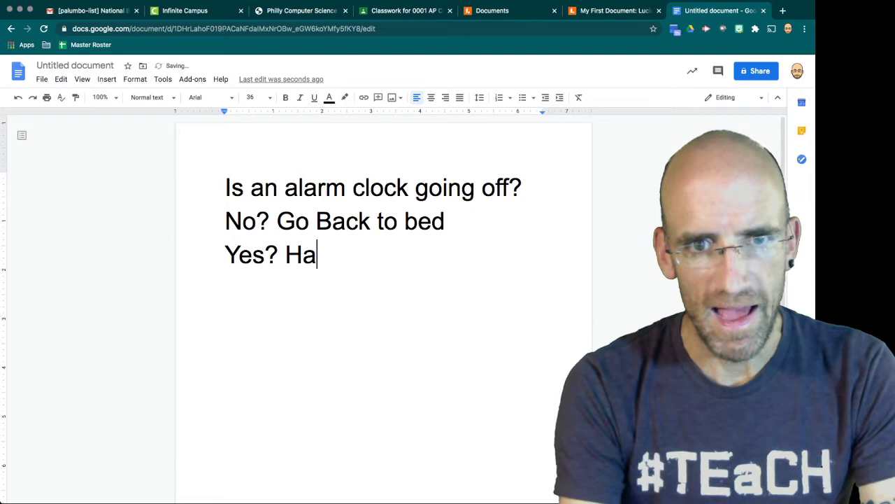
pyautogui.press('BackSpace')
pyautogui.press('BackSpace')
pyautogui.write('ve ')
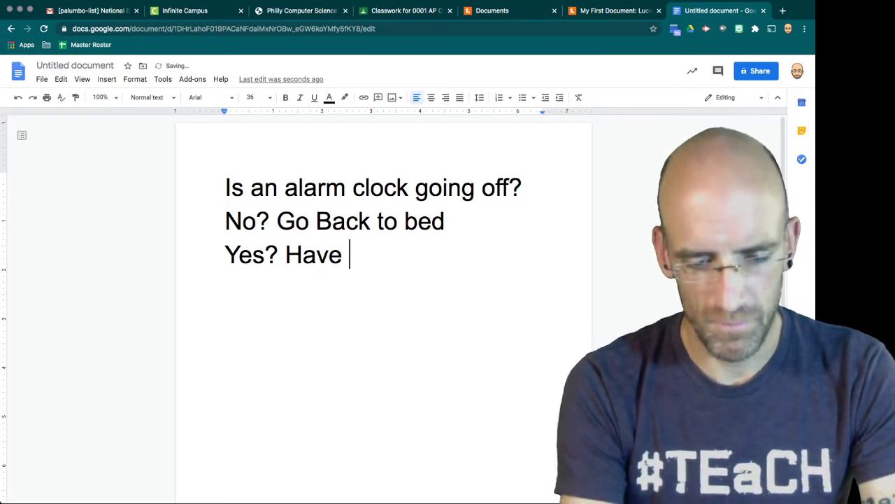
pyautogui.write('you hit ')
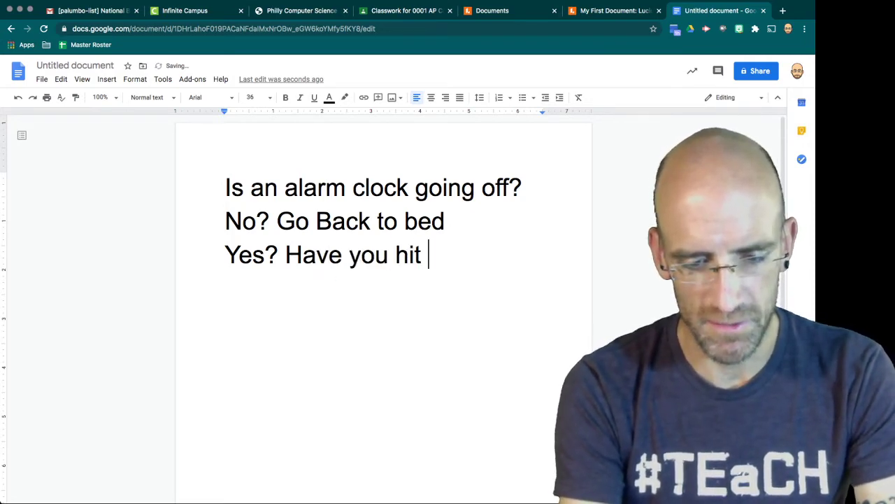
pyautogui.write('snooze')
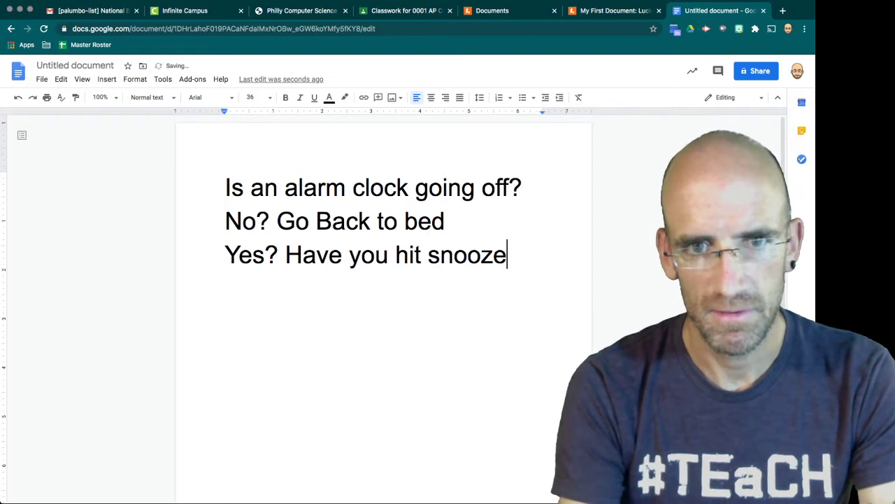
pyautogui.write('?')
pyautogui.press('Return')
# - Add the snooze answers 'No? Hit snooze button.' and 'Yes? Get out of bed.'
pyautogui.write('No?')
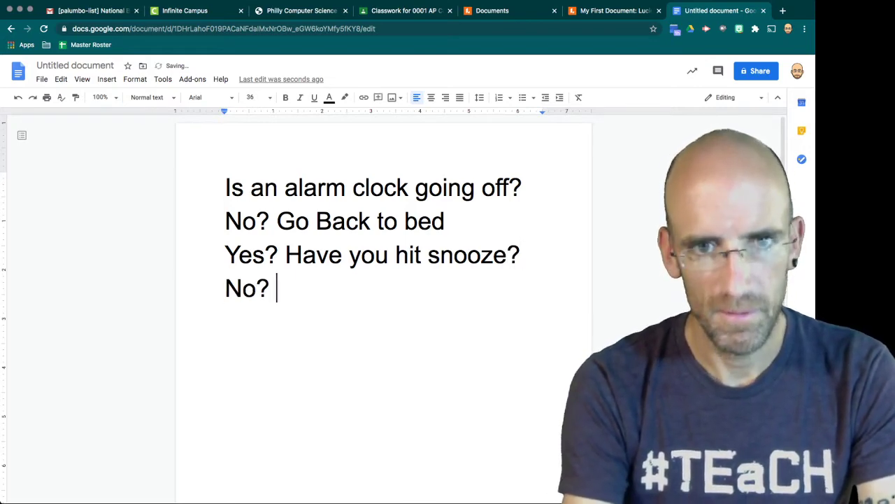
pyautogui.write(' Hit ')
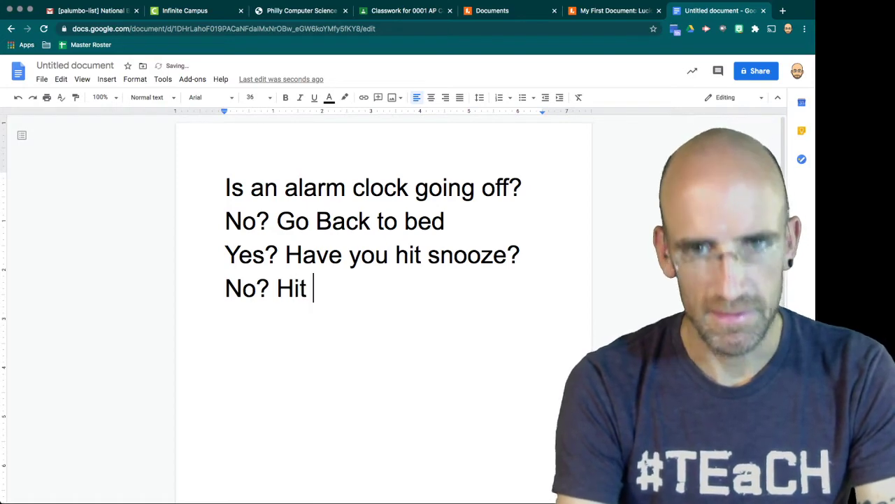
pyautogui.write('sn')
pyautogui.press('Tab')
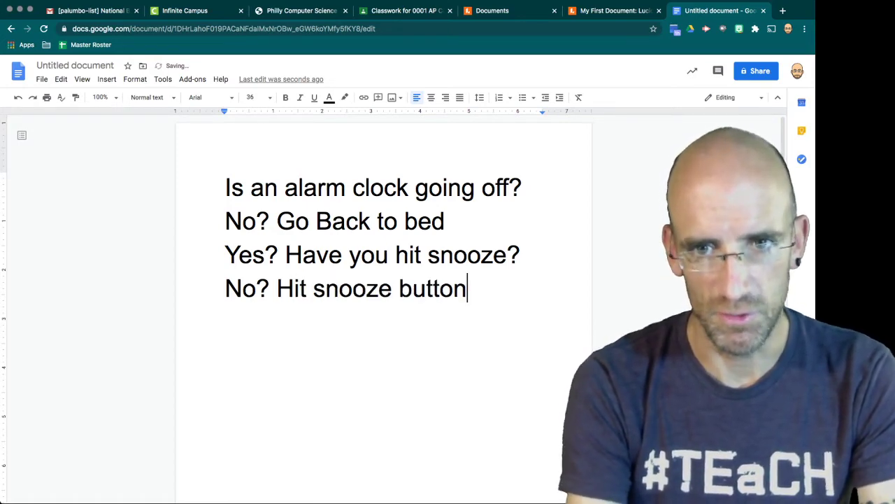
pyautogui.write('.')
pyautogui.press('Return')
pyautogui.write('Ye')
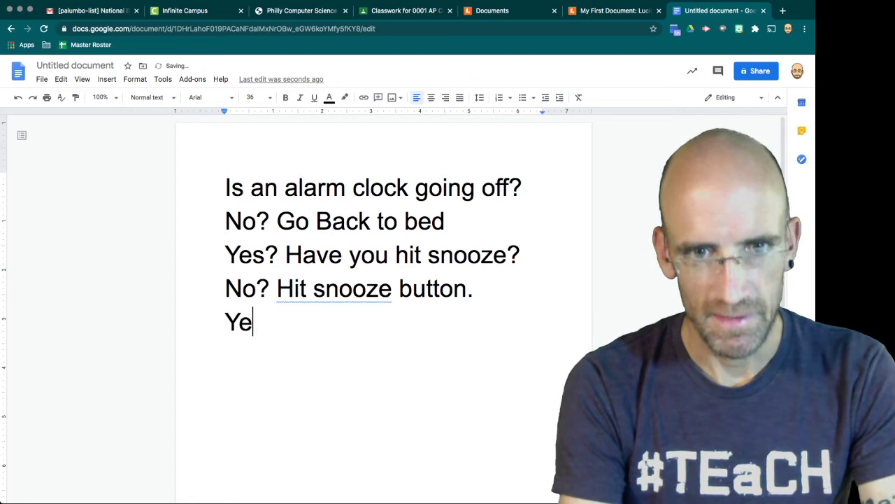
pyautogui.write('s? Get')
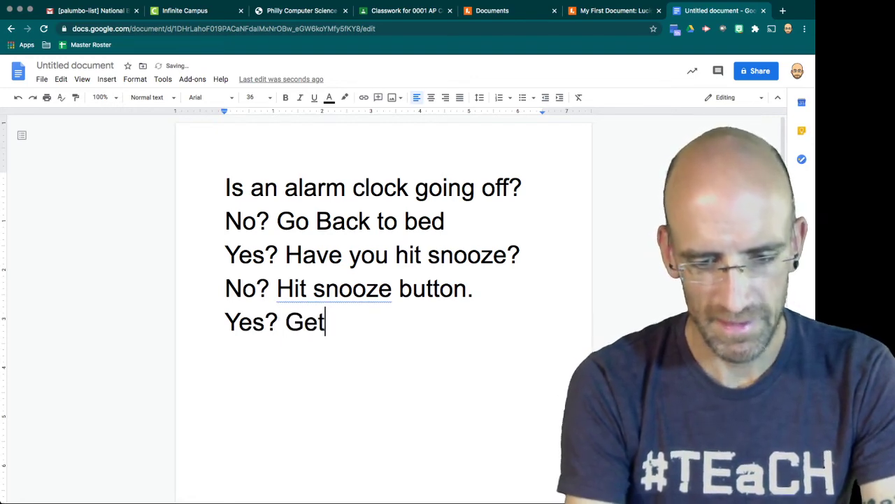
pyautogui.write(' out of bed/')
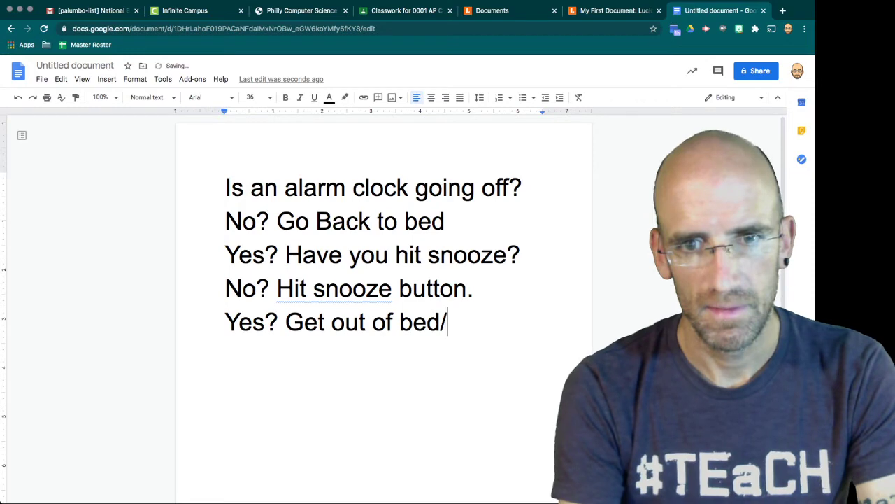
pyautogui.press('BackSpace')
pyautogui.write('.')
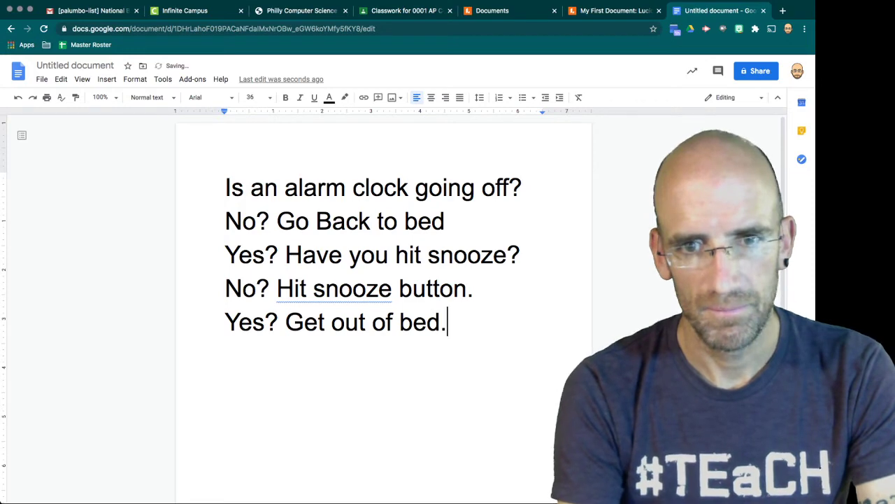
pyautogui.press('Return')
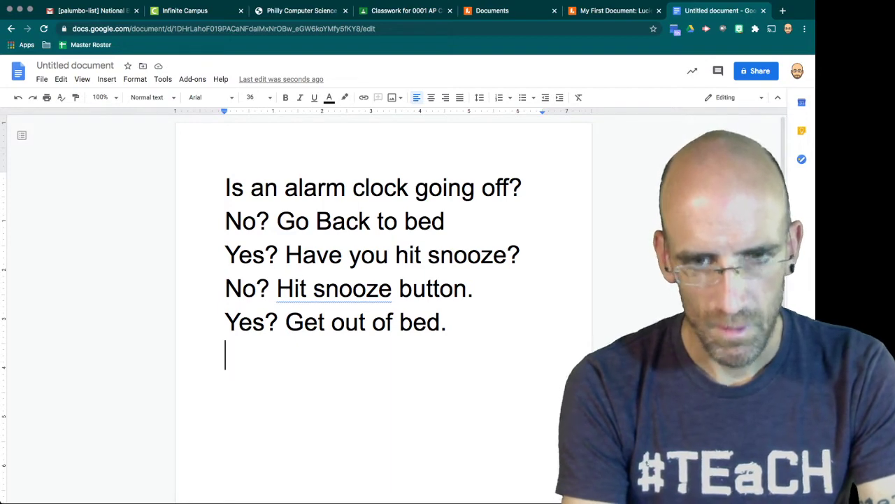
# - Extend the last line to 'Get out of bed and go to the bathroom to brush your teeth.'
pyautogui.press('BackSpace')
pyautogui.press('BackSpace')
pyautogui.write('and go')
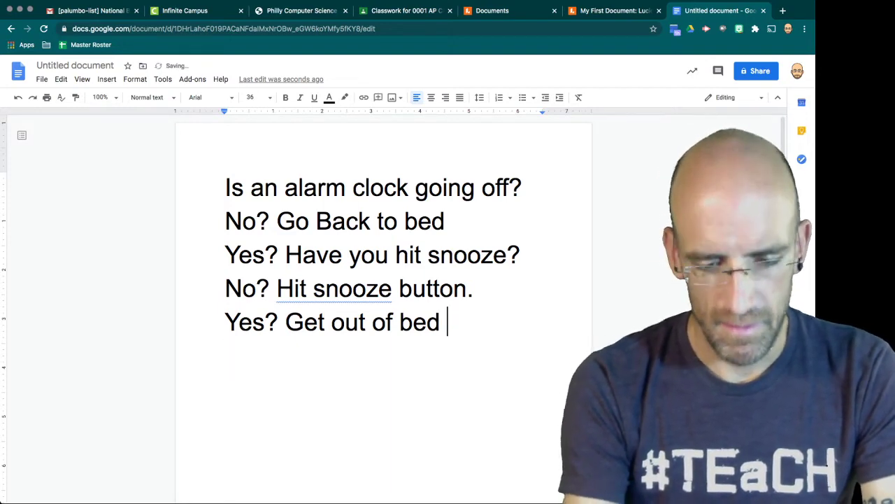
pyautogui.write(' to th')
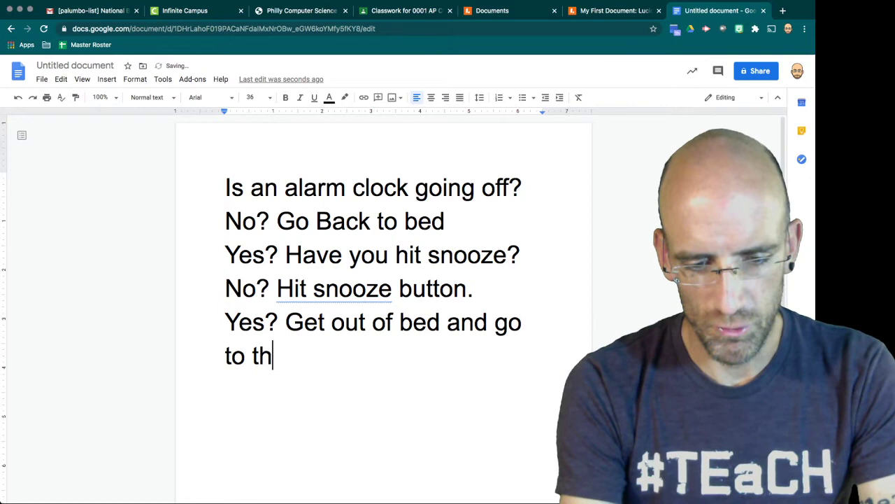
pyautogui.write('e bathroo')
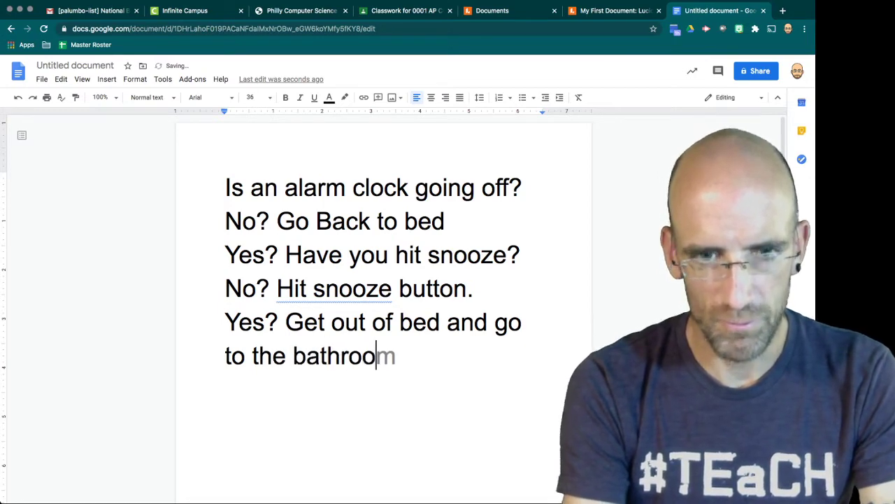
pyautogui.write('m to b')
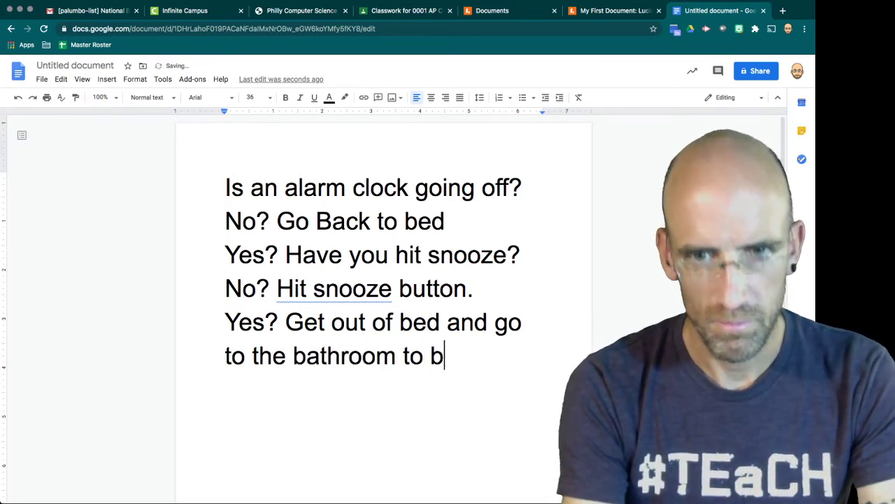
pyautogui.write('rush your')
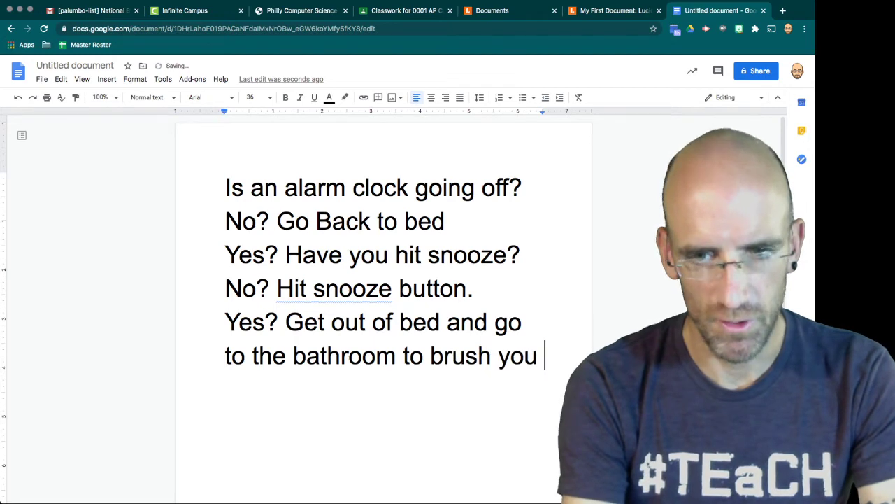
pyautogui.press('Tab')
pyautogui.write('.')
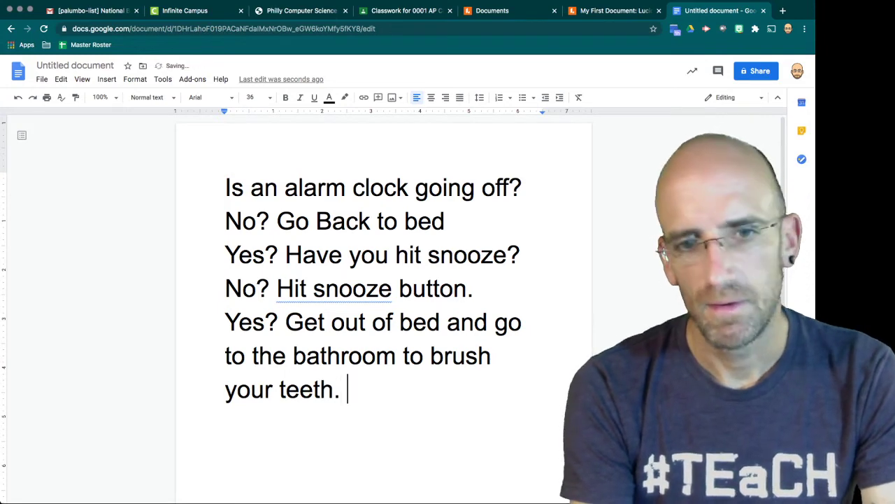
pyautogui.press('BackSpace')
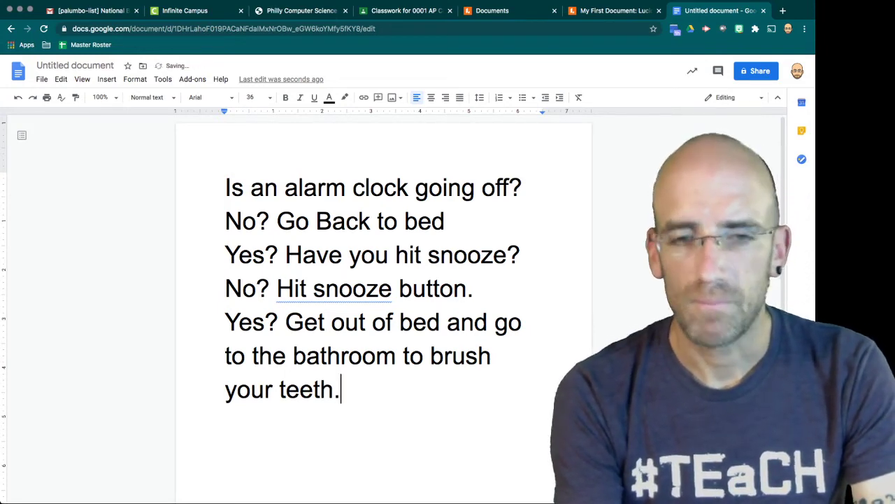
pyautogui.press('Return')
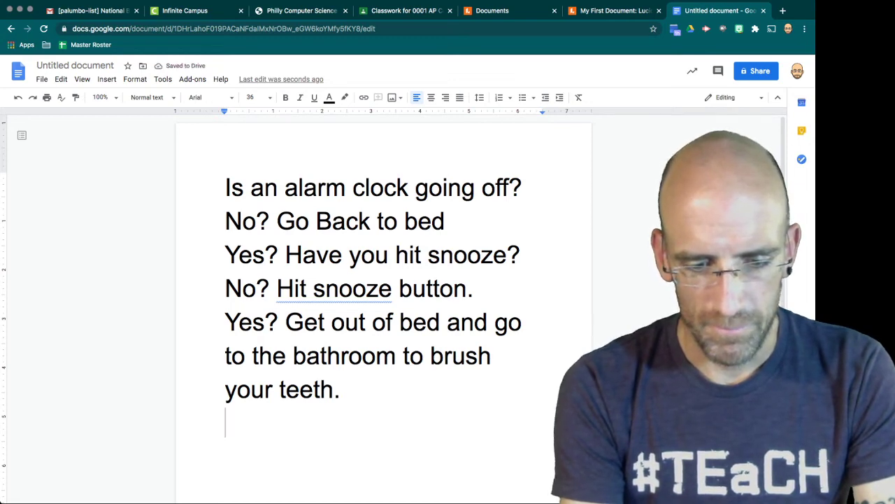
pyautogui.press('BackSpace')
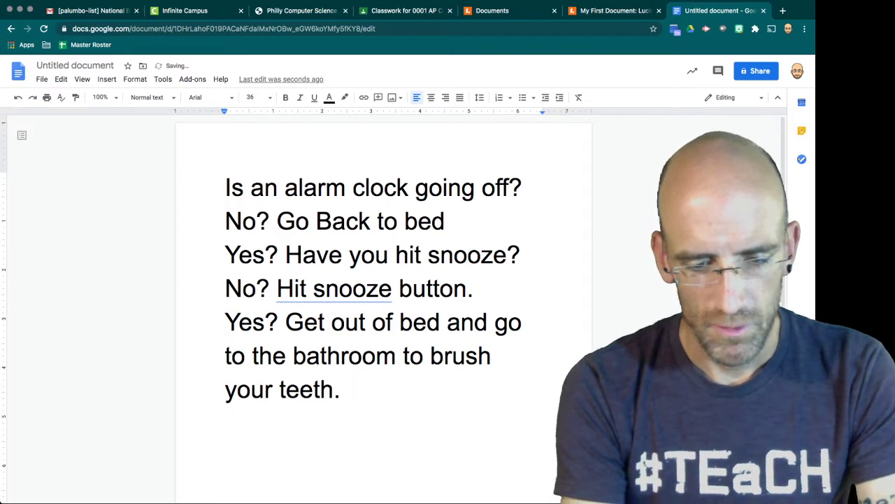
# - Add 'Do you have a toothbrush and toothpaste?' with its No answer: open the drawer, apply toothpaste
pyautogui.write('Do you')
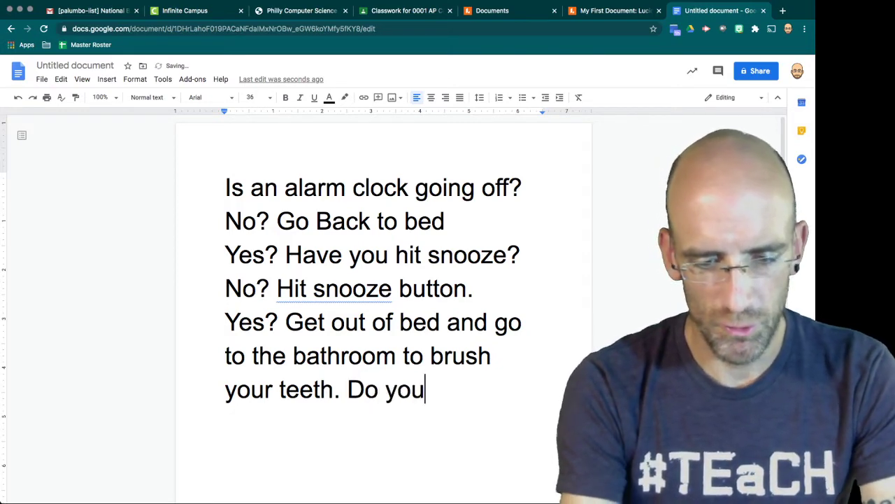
pyautogui.write(' have a ')
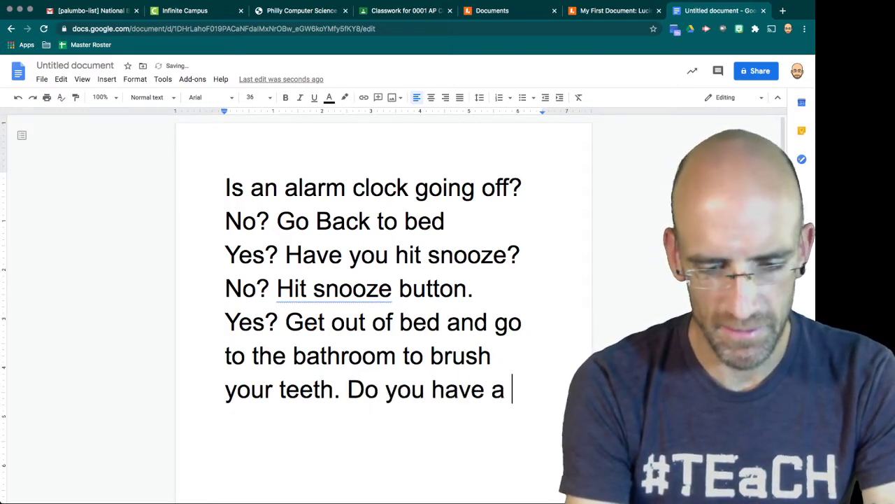
pyautogui.write('toothbrush and')
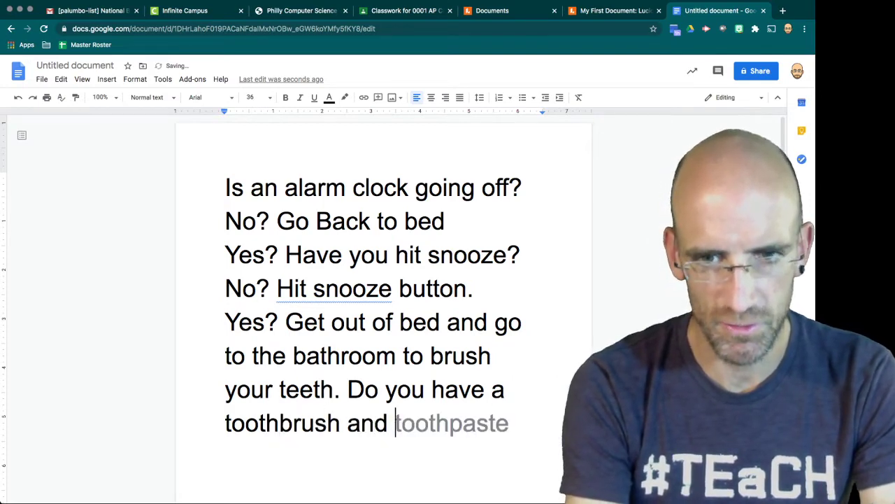
pyautogui.press('Tab')
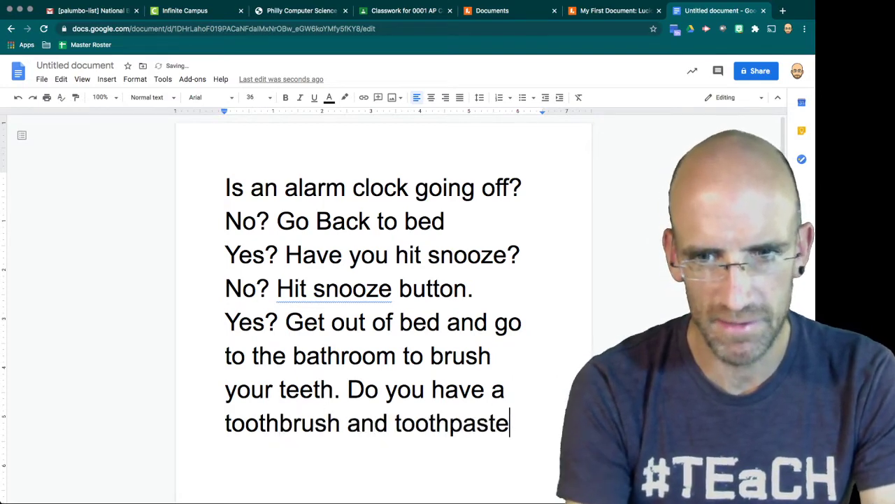
pyautogui.write('?')
pyautogui.press('Return')
pyautogui.write('No')
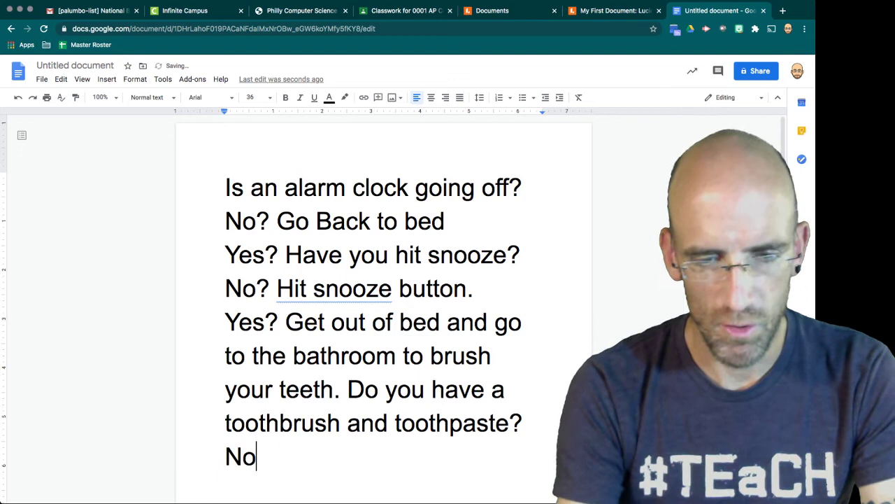
pyautogui.write('>')
pyautogui.press('BackSpace')
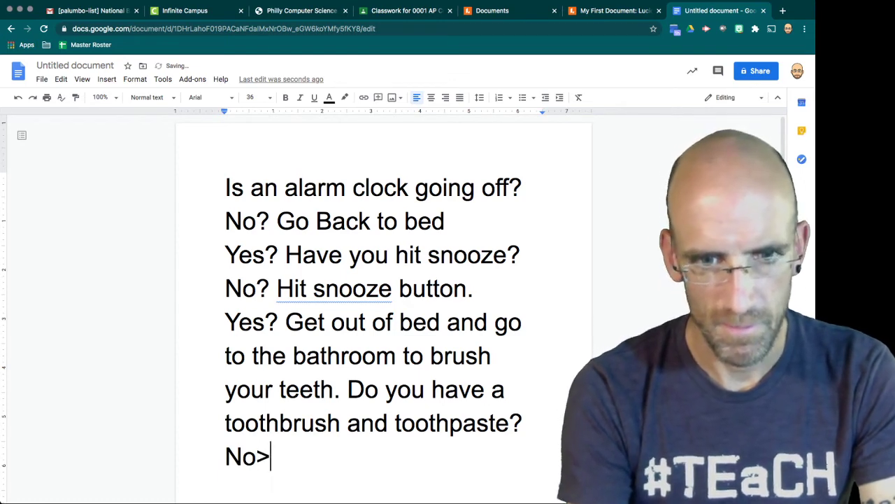
pyautogui.press('BackSpace')
pyautogui.write('? Open the ')
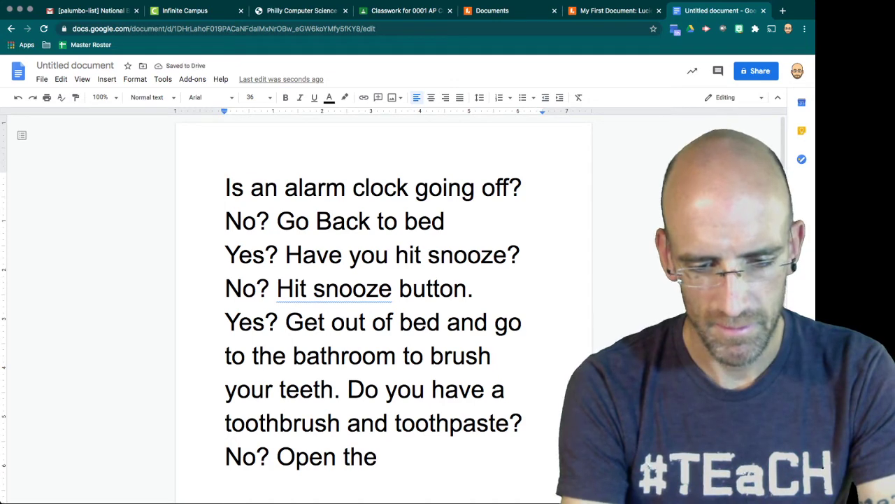
pyautogui.write('drawer and ')
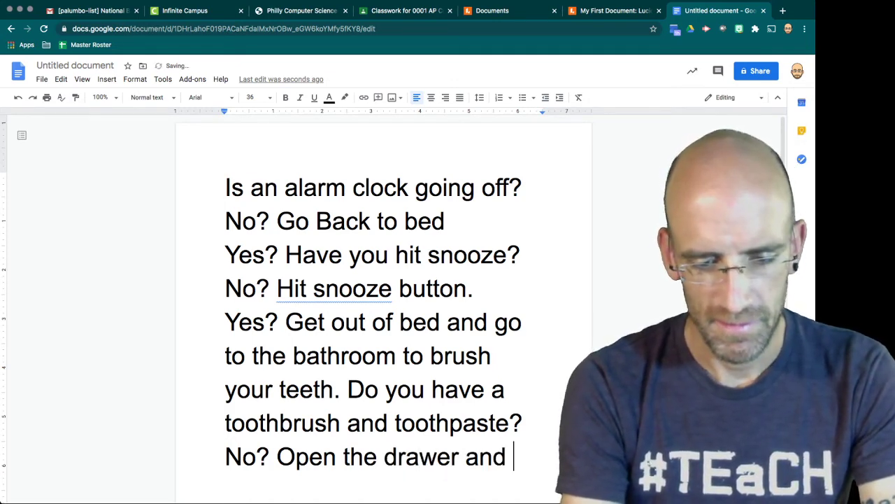
pyautogui.write('get t')
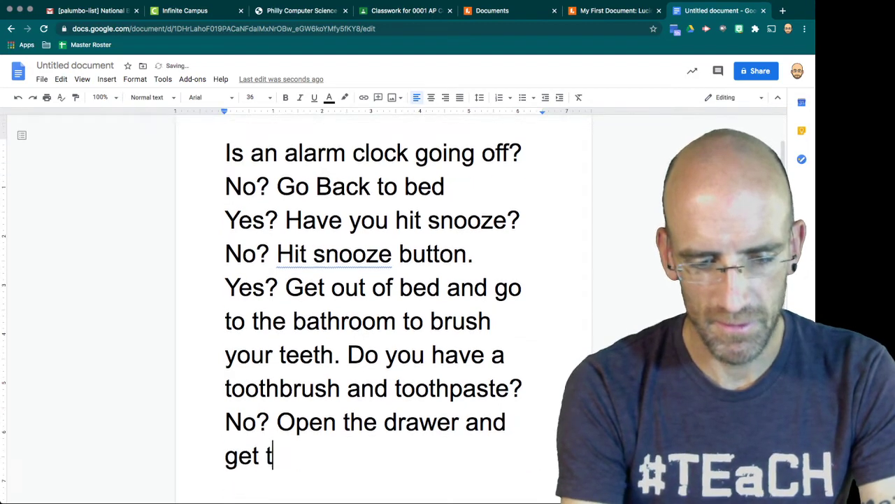
pyautogui.write('he tooth')
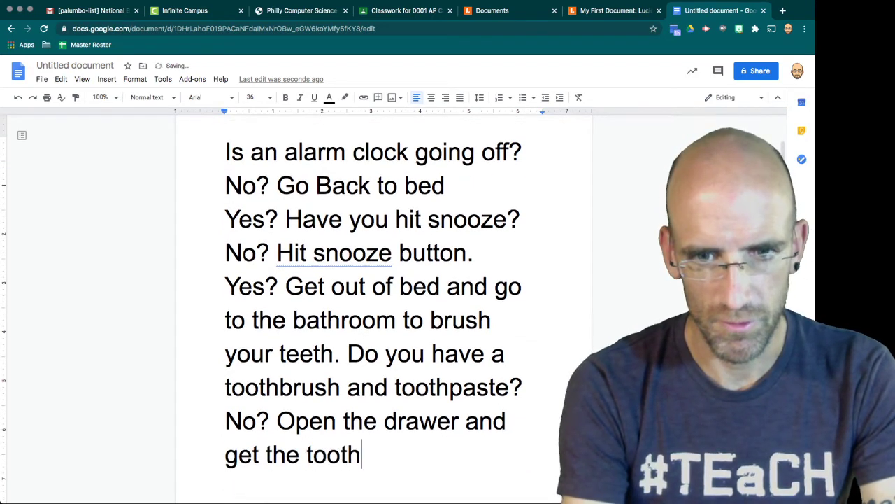
pyautogui.write('brush')
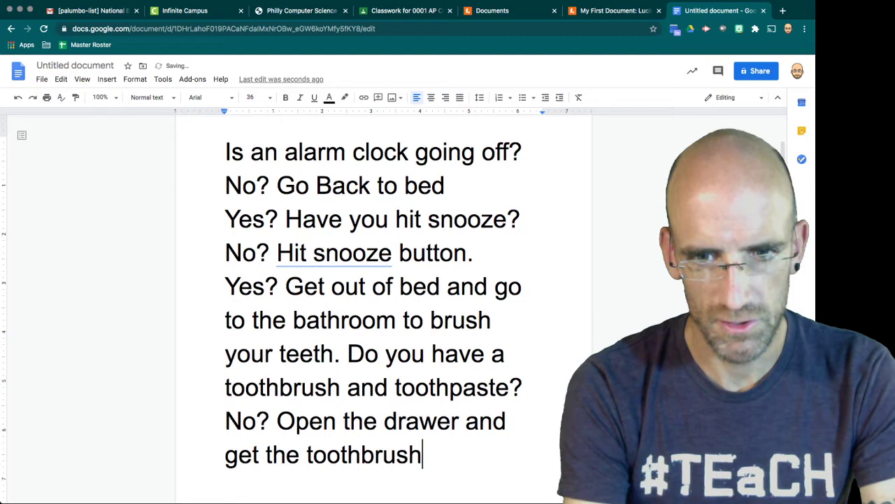
pyautogui.write(' and ')
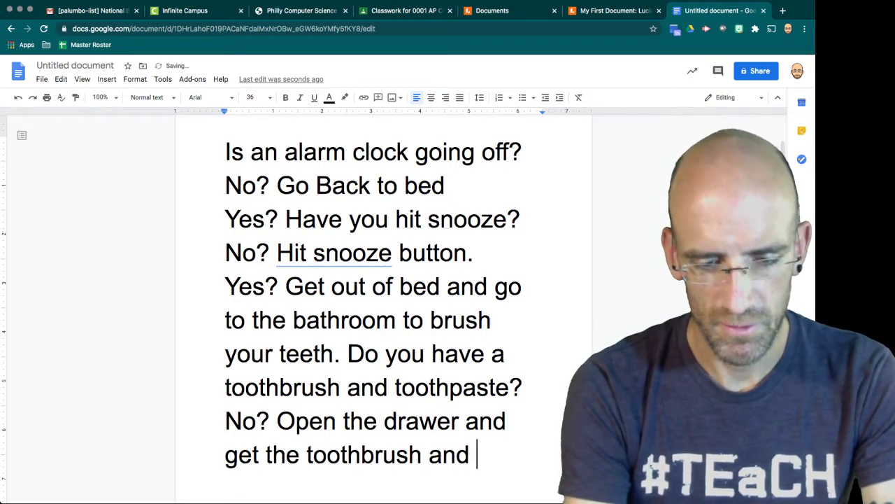
pyautogui.write('toothpase')
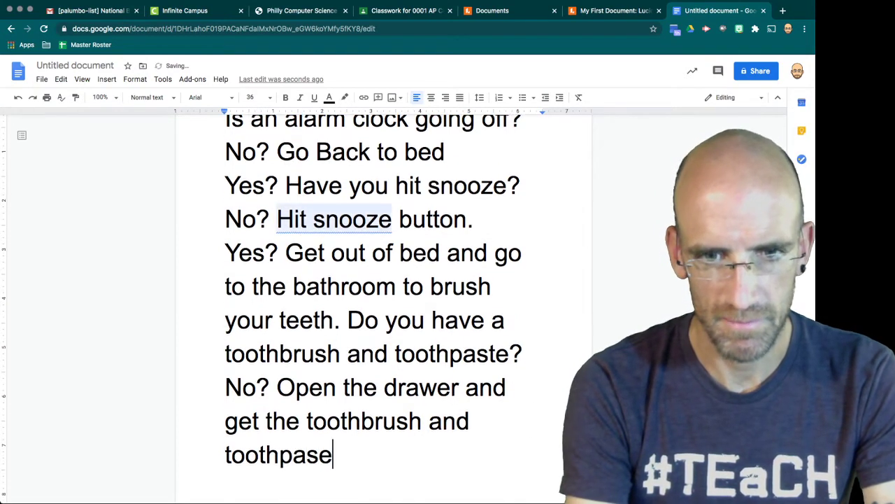
pyautogui.press('BackSpace')
pyautogui.write('te.')
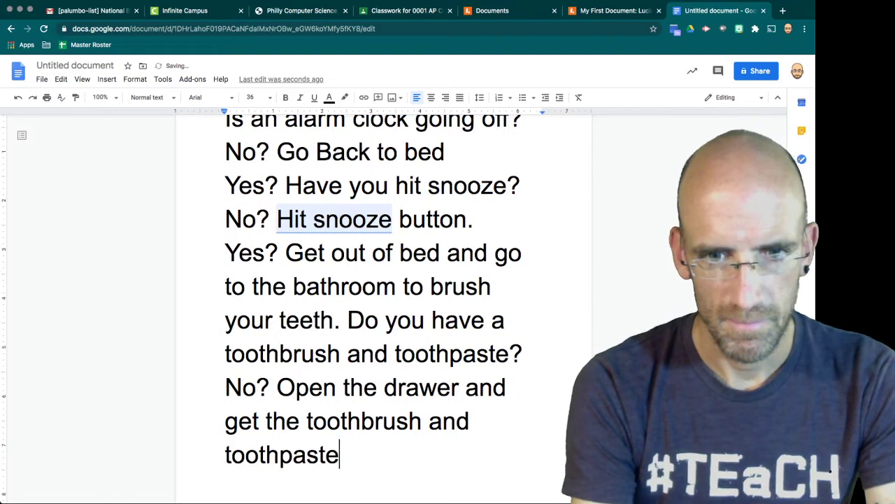
pyautogui.write(' App')
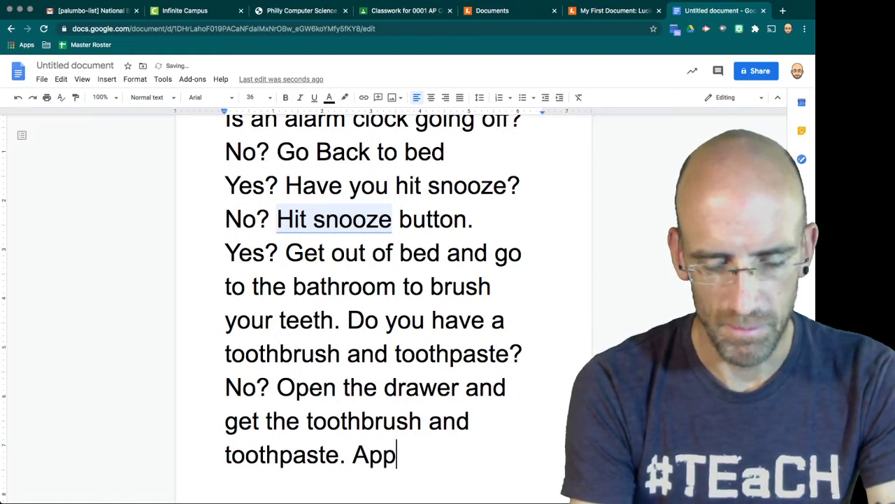
pyautogui.write('ly the too')
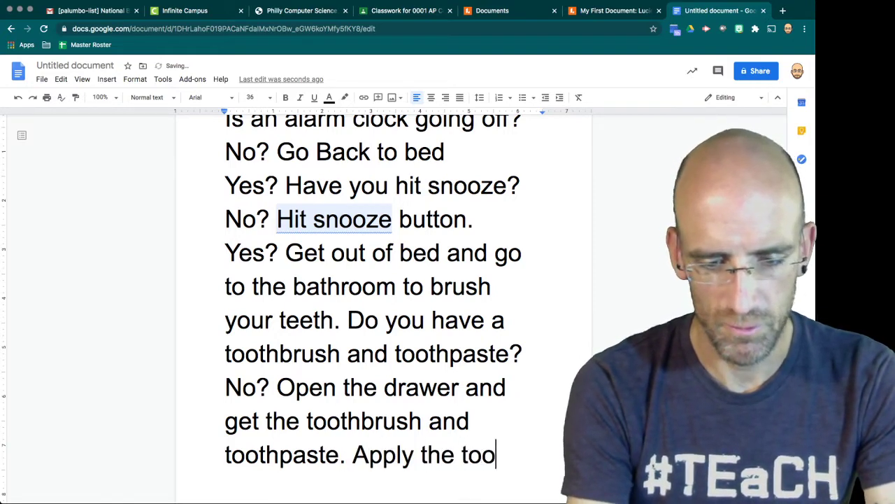
pyautogui.write('thpaste.')
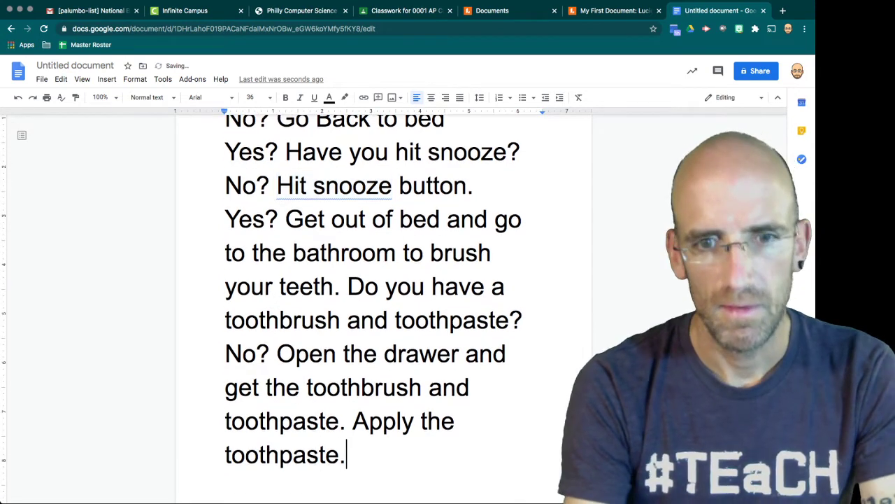
pyautogui.press('Return')
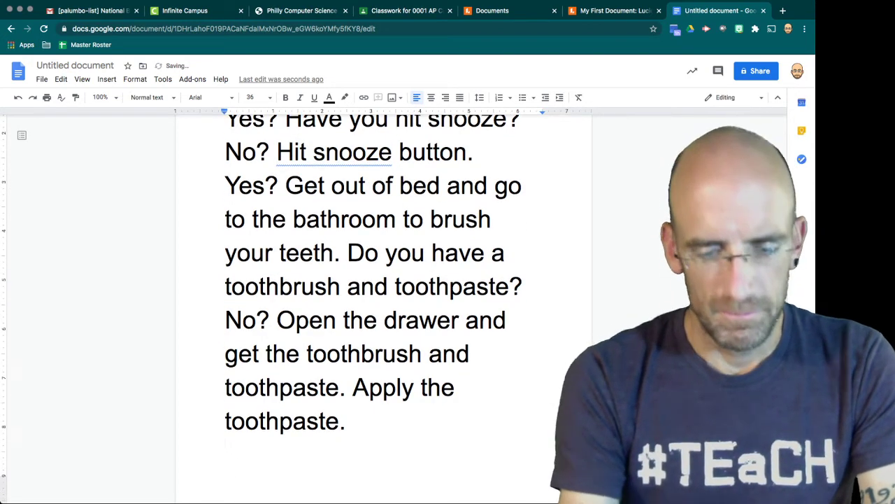
# - Add the Yes answer 'Yes? Brush teeth.'
pyautogui.write('Is')
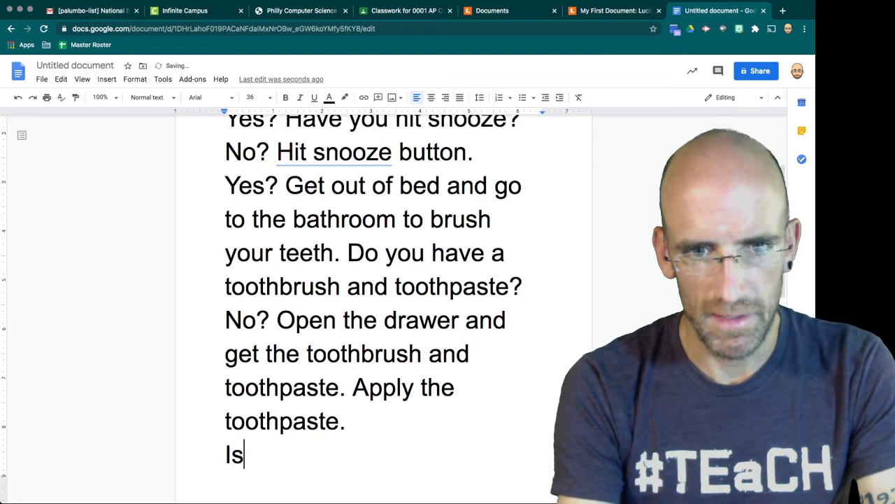
pyautogui.write(' there en')
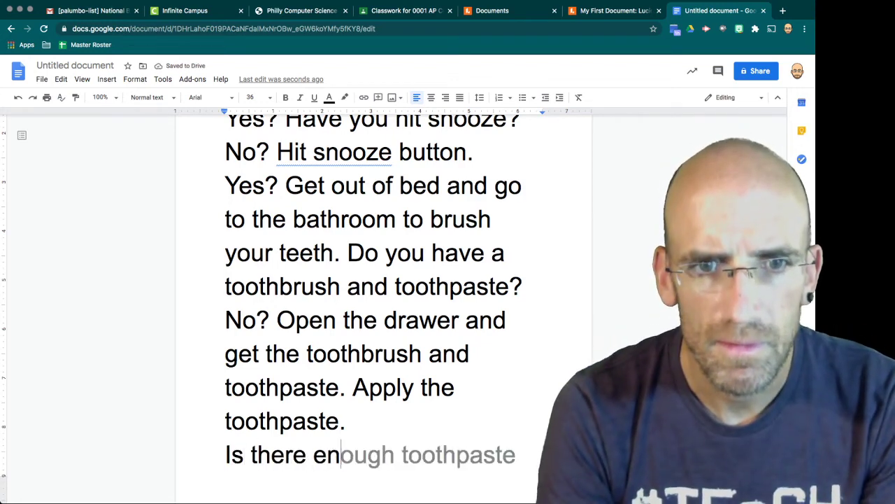
pyautogui.press('BackSpace')
pyautogui.press('BackSpace')
pyautogui.press('BackSpace')
pyautogui.press('BackSpace')
pyautogui.press('BackSpace')
pyautogui.press('BackSpace')
pyautogui.press('BackSpace')
pyautogui.press('BackSpace')
pyautogui.press('BackSpace')
pyautogui.press('BackSpace')
pyautogui.press('BackSpace')
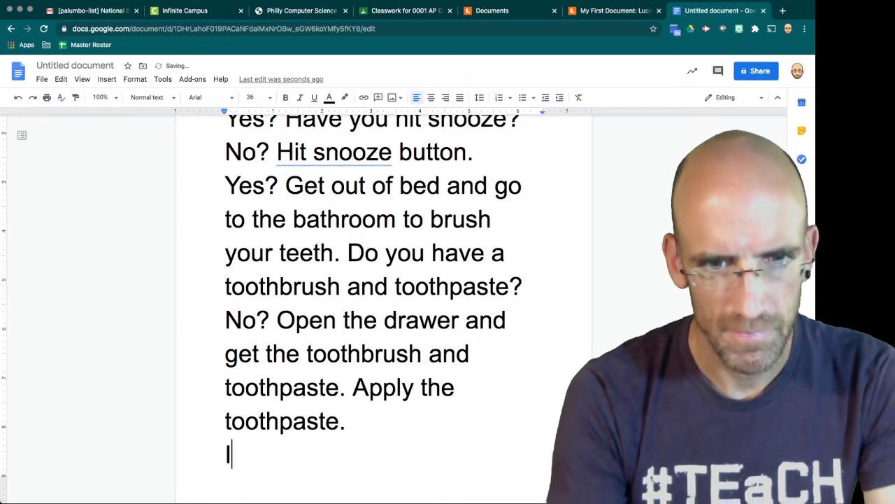
pyautogui.write('Yes')
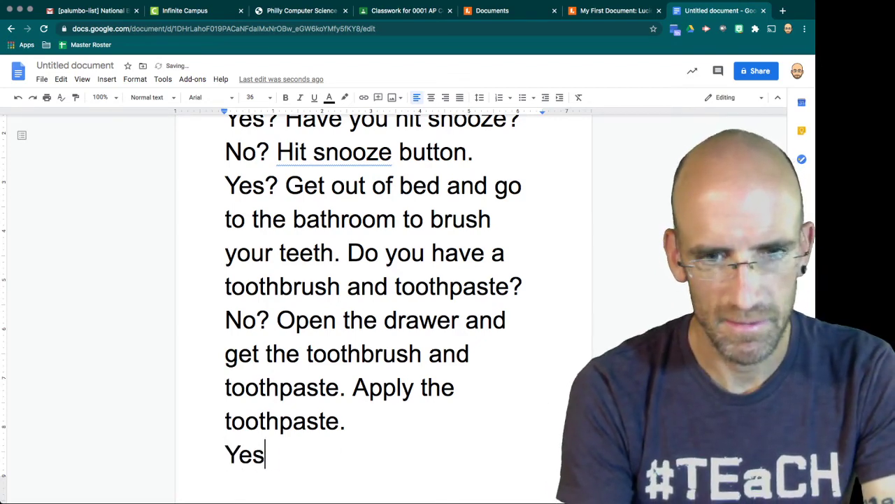
pyautogui.write('? Brush')
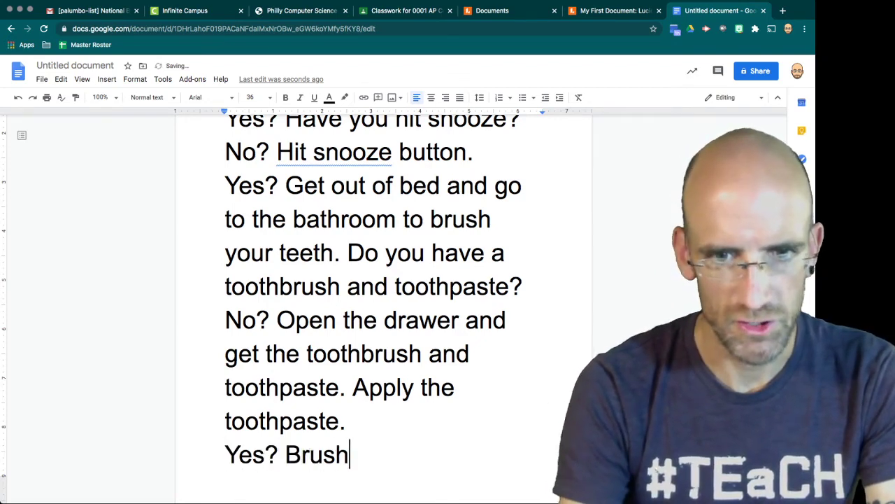
pyautogui.write(' teeth.')
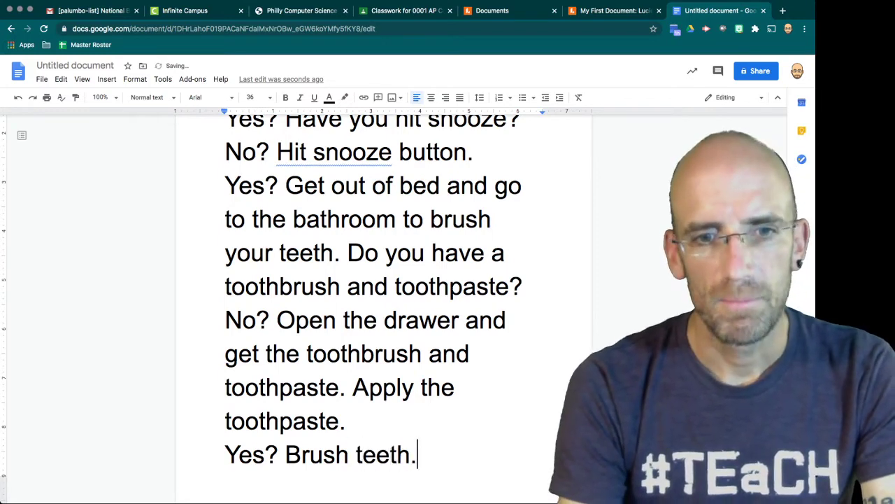
# - Type 'Have you been brushing for 3 minutes?' with 'No? Continue to brush' and 'Yes? Rinse your mouth.'
pyautogui.press('Return')
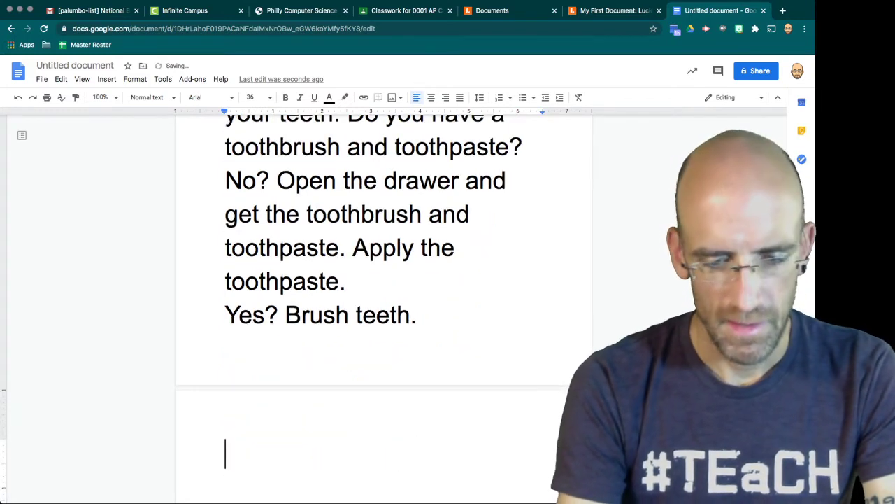
pyautogui.write('Have you ')
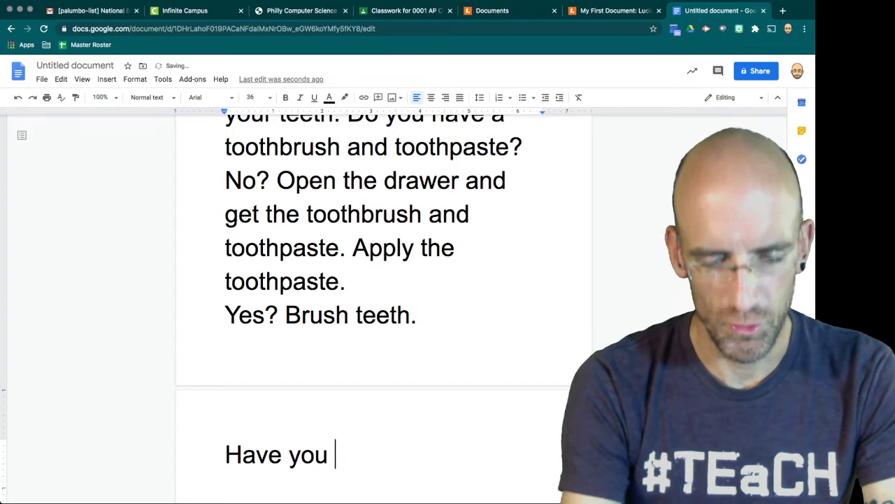
pyautogui.write('been bru')
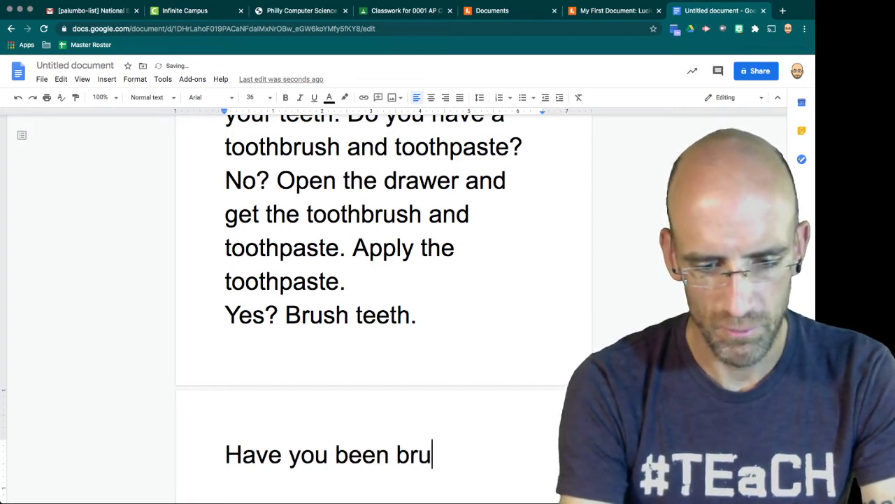
pyautogui.write('shing for ')
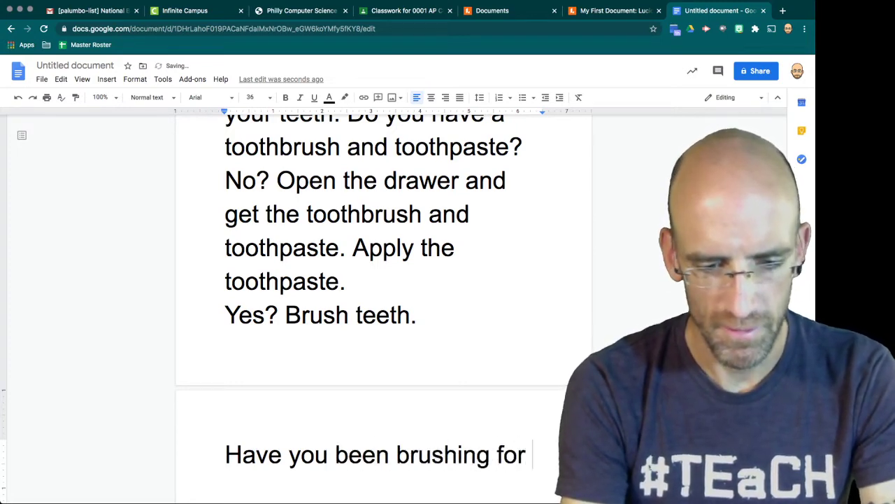
pyautogui.write('3 minutes')
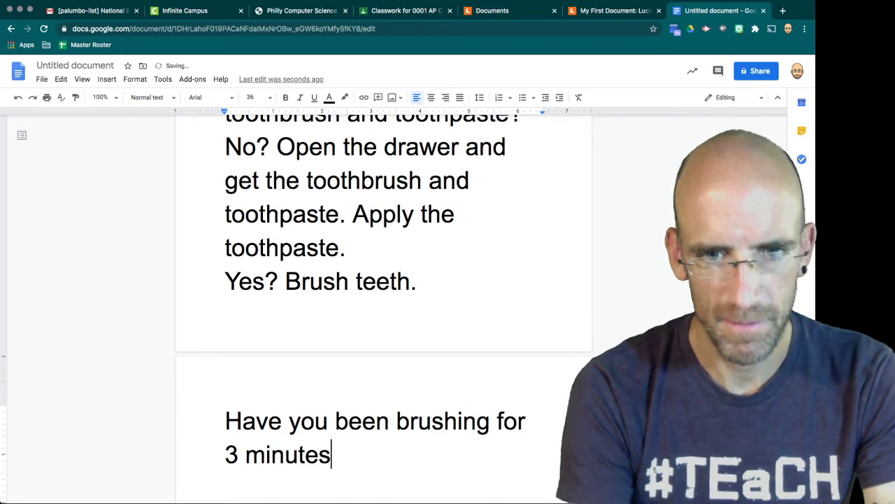
pyautogui.write('?')
pyautogui.press('Return')
pyautogui.write('No')
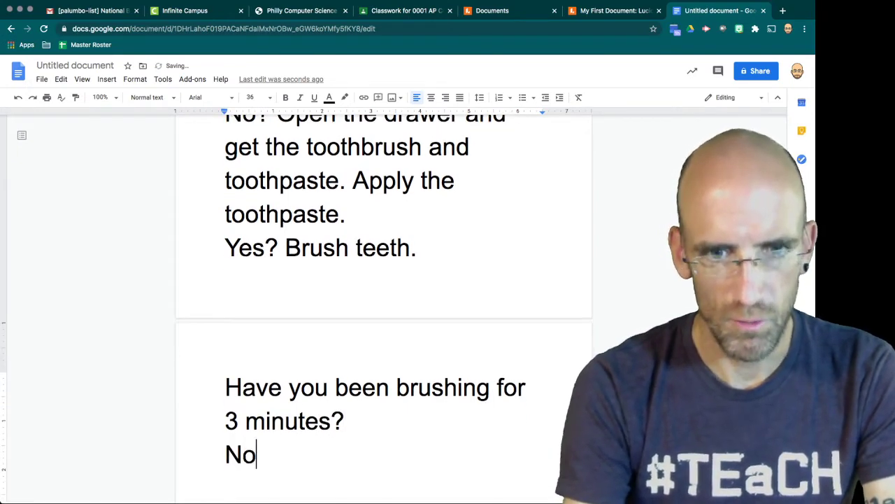
pyautogui.write('? Conti')
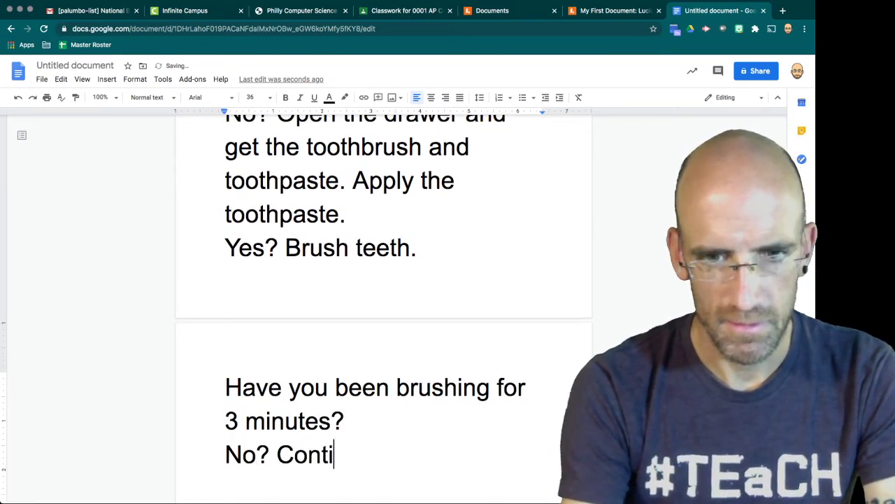
pyautogui.write('nue to ')
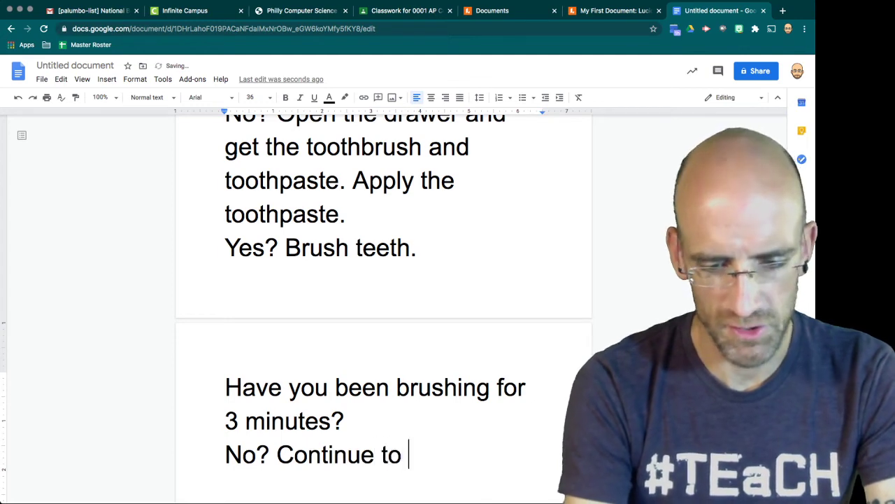
pyautogui.write('brush')
pyautogui.press('Return')
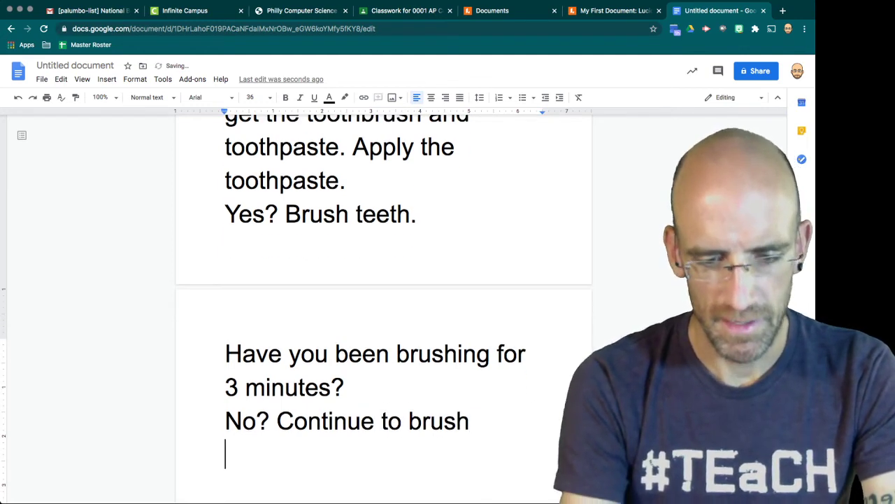
pyautogui.write('Yes?')
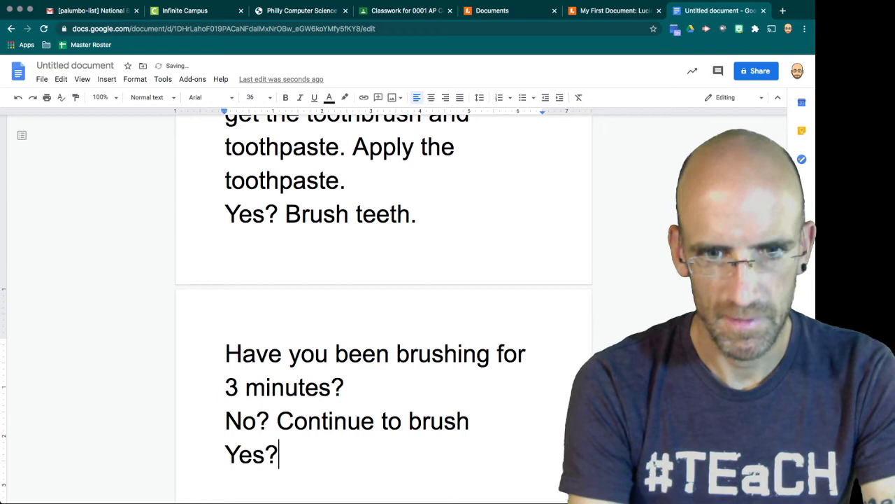
pyautogui.write(' Rin')
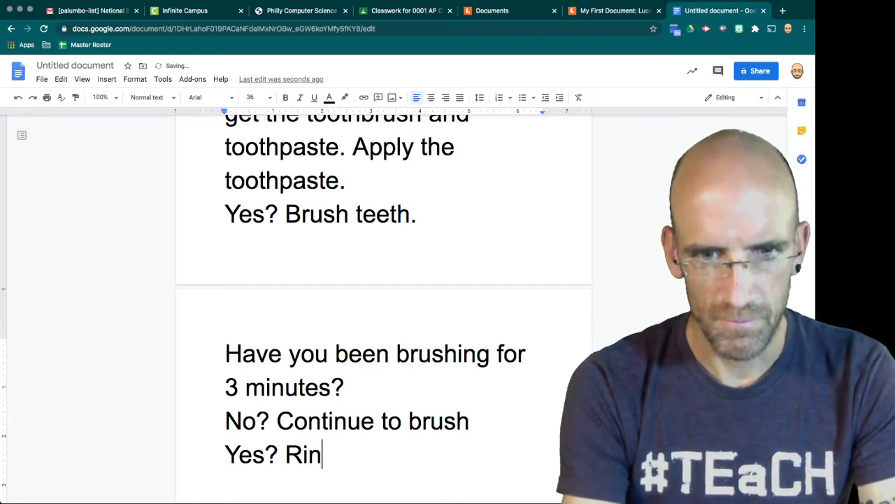
pyautogui.write('se you')
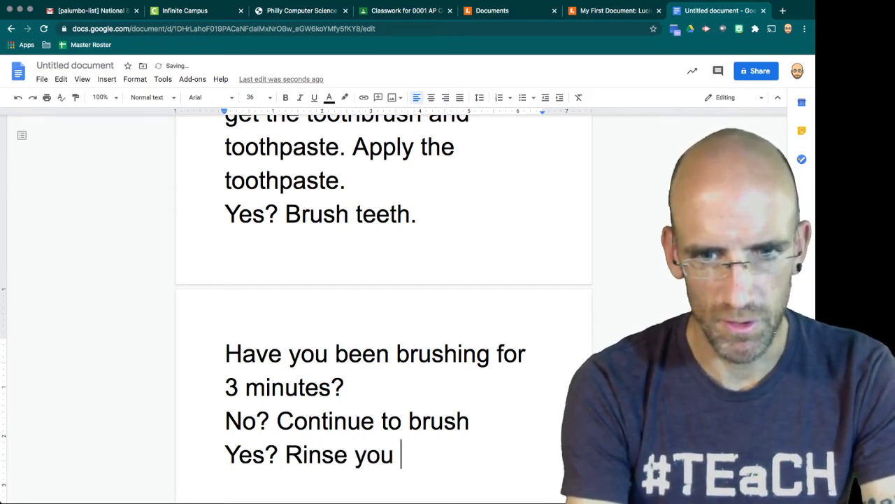
pyautogui.write('r mouth.')
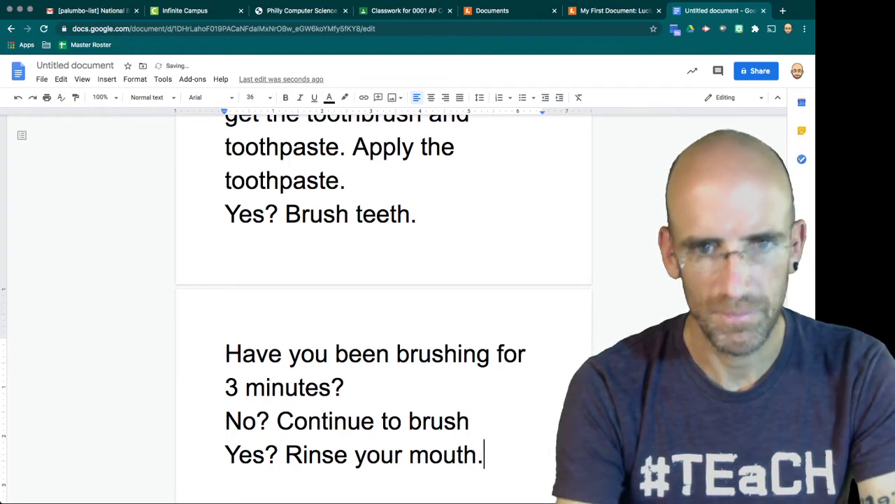
pyautogui.press('Return')
# - Add 'Did you shower last night?' with 'Yes? Walk to your bedroom to get dressed.' and 'No? Take a shower.'
pyautogui.write('Did y')
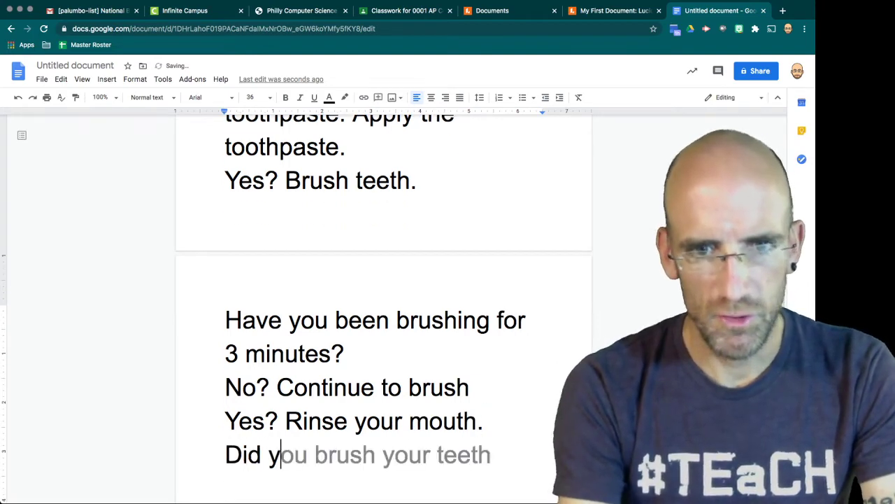
pyautogui.write('ou shou')
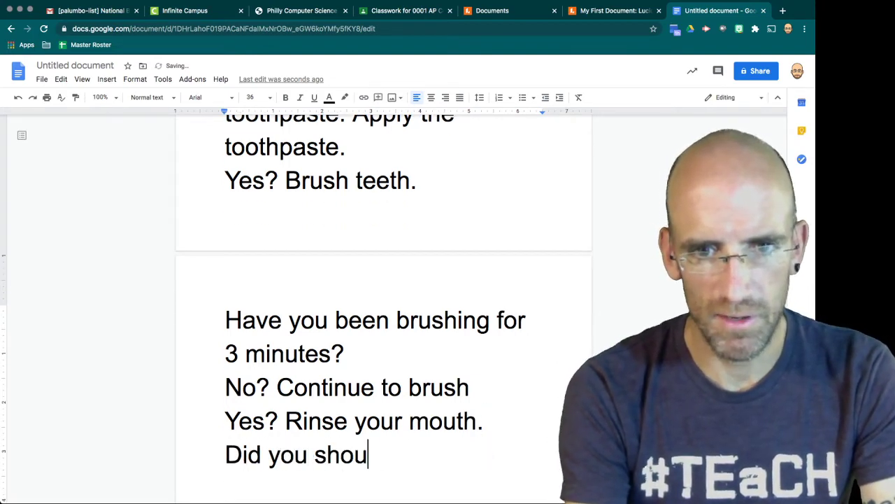
pyautogui.press('BackSpace')
pyautogui.write('wer last n')
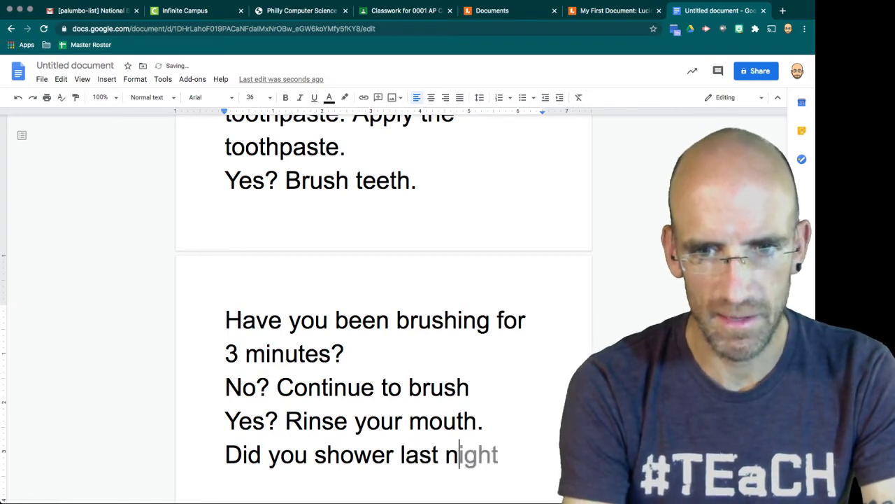
pyautogui.write('ight?')
pyautogui.press('Return')
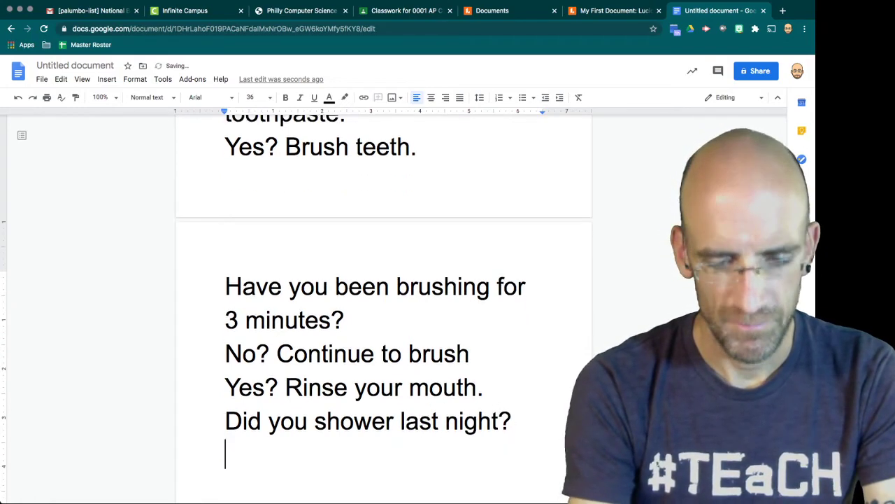
pyautogui.write('Yes?')
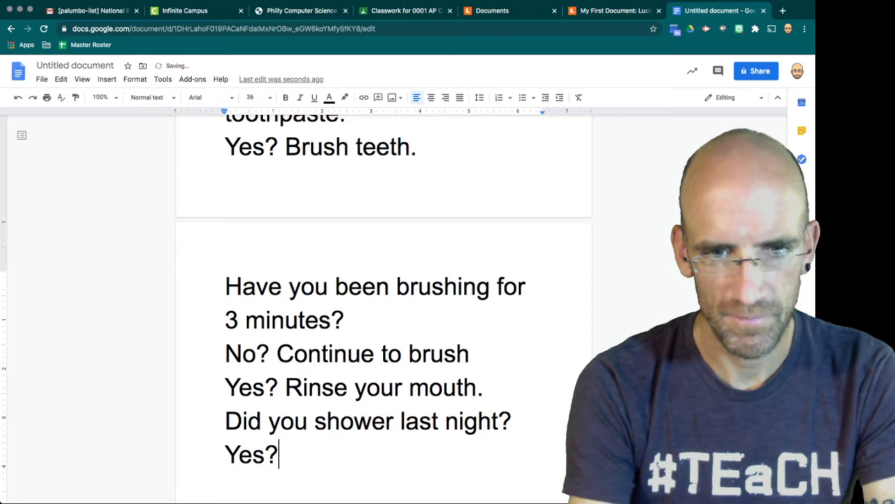
pyautogui.write(' Walk to the')
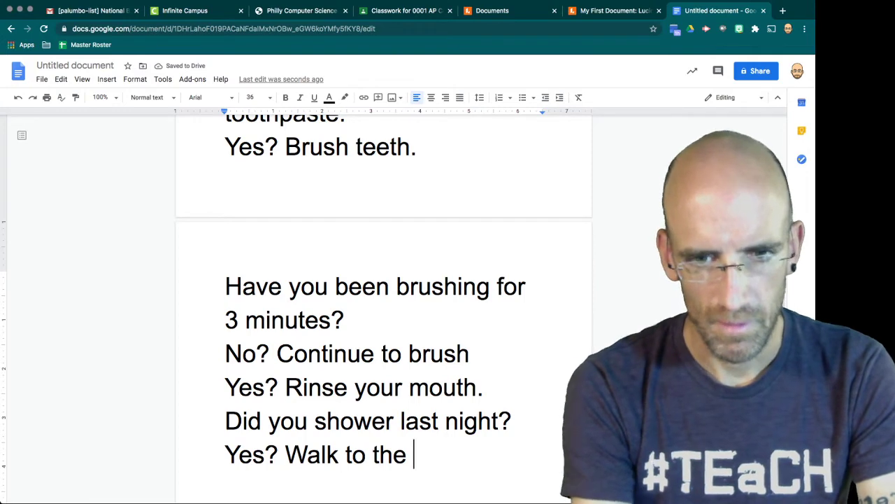
pyautogui.press('BackSpace')
pyautogui.press('BackSpace')
pyautogui.press('BackSpace')
pyautogui.press('BackSpace')
pyautogui.write('your')
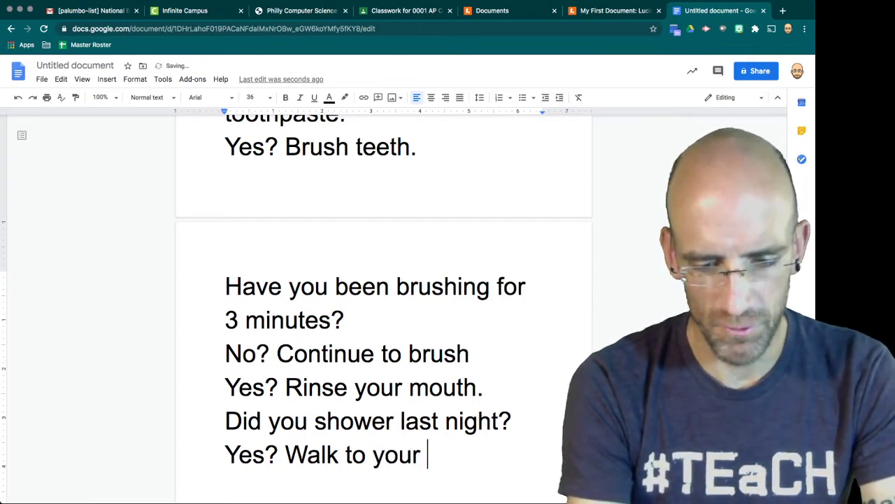
pyautogui.write(' bedreeo')
pyautogui.press('BackSpace')
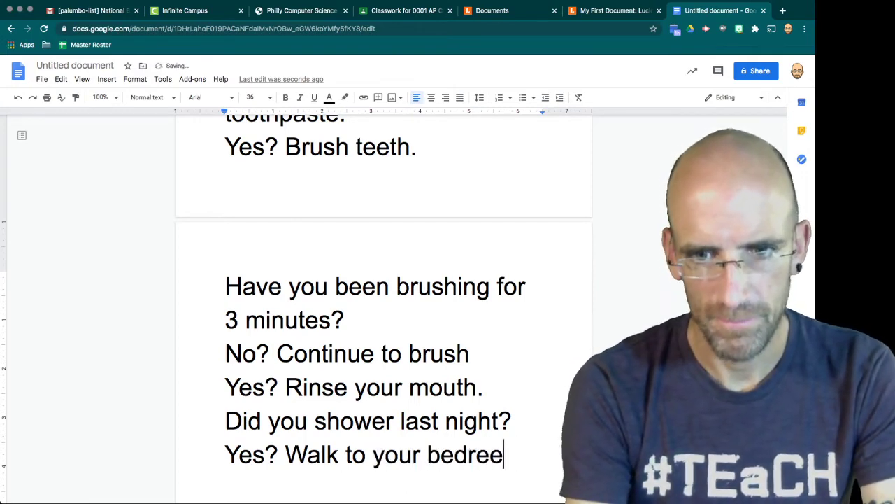
pyautogui.press('BackSpace')
pyautogui.press('BackSpace')
pyautogui.write('oom ')
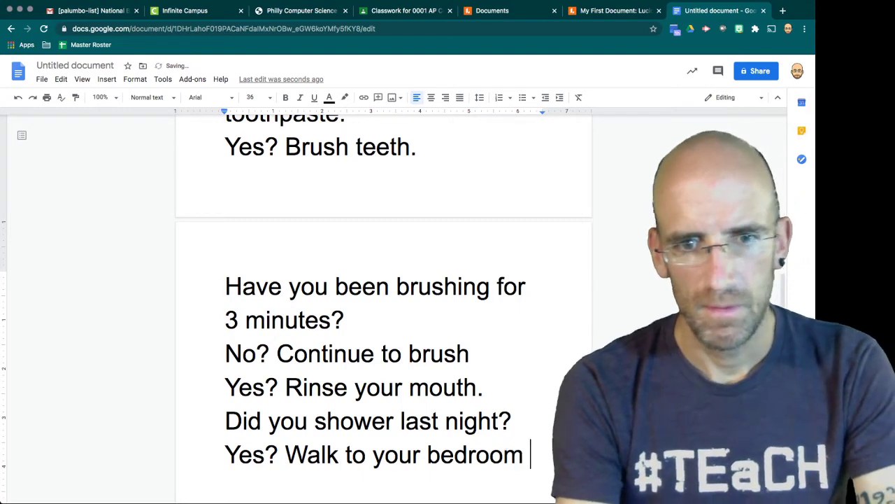
pyautogui.write('to ')
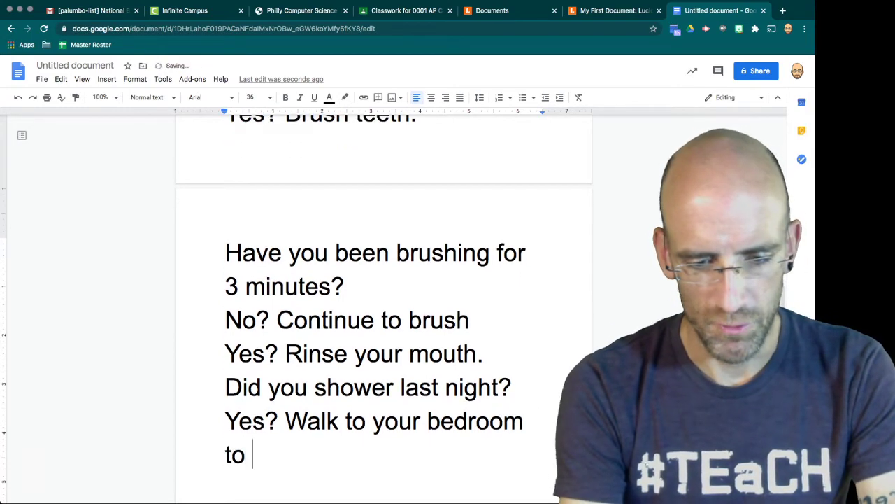
pyautogui.write('get dressed.')
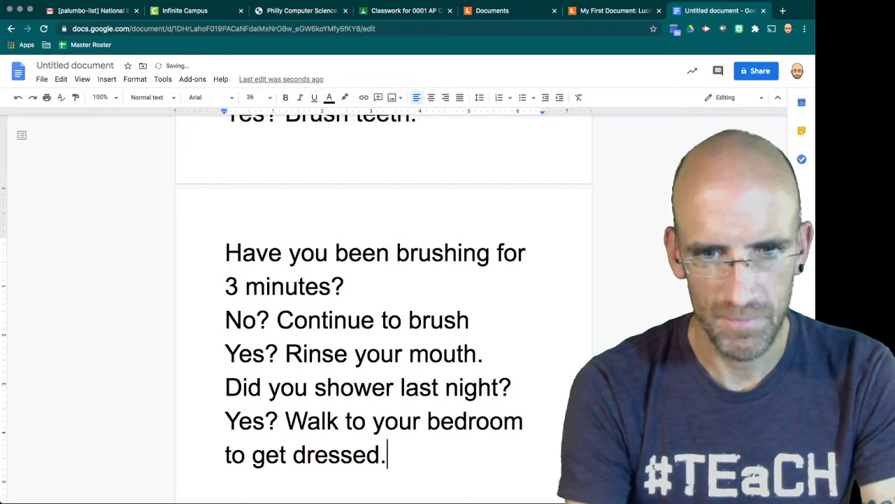
pyautogui.press('Return')
pyautogui.write('N')
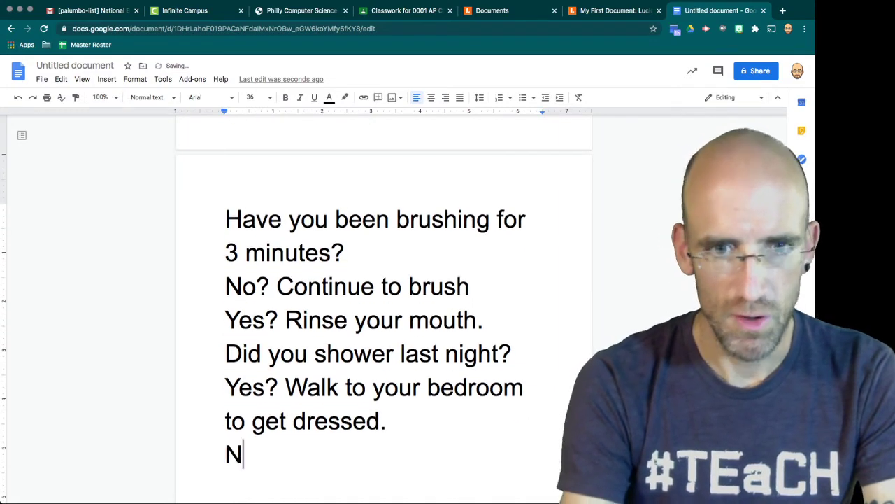
pyautogui.write('o? Ta')
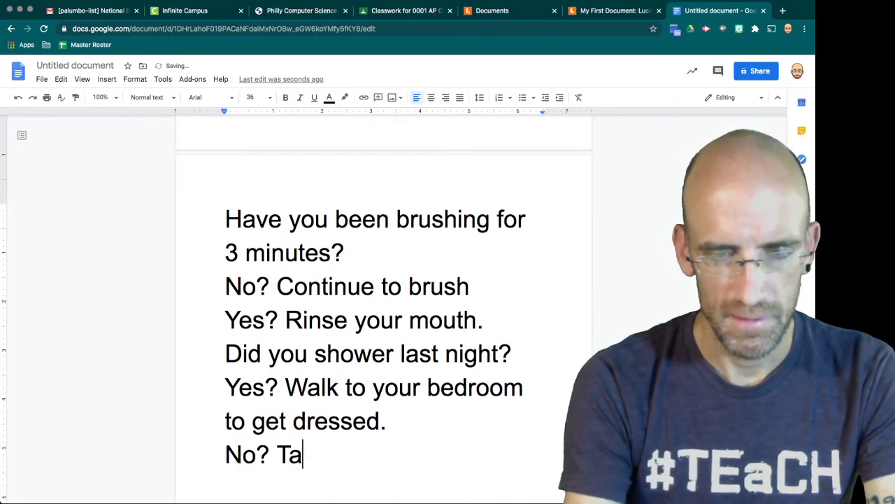
pyautogui.write('ke a shower.')
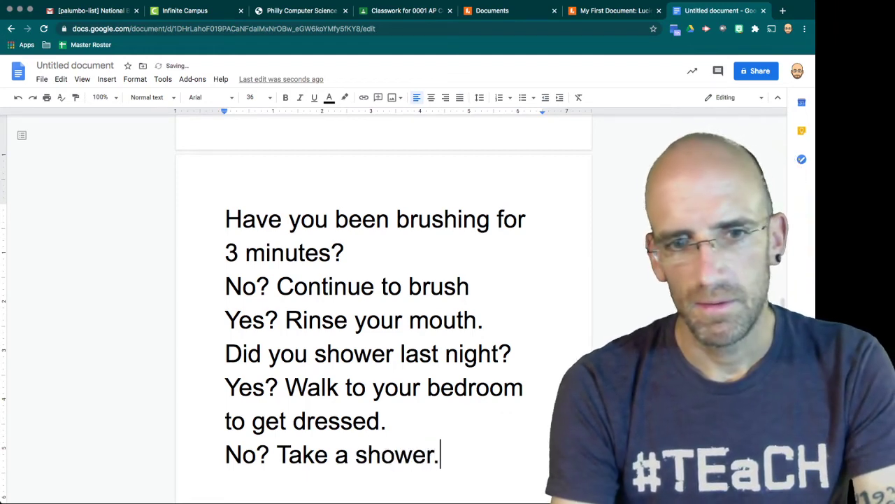
pyautogui.press('Return')
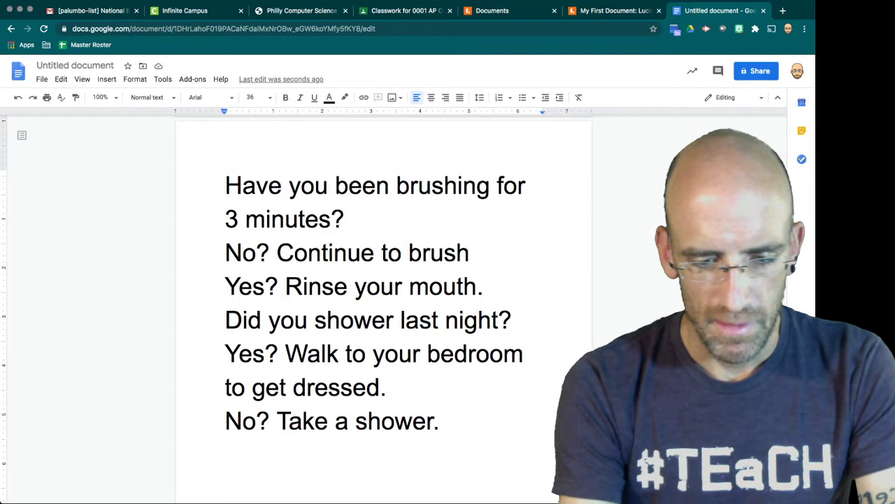
# - Add the 10-minute shower check, 'Get out of shower', the dry check with Towel off, and getting dressed
pyautogui.write('Have you b')
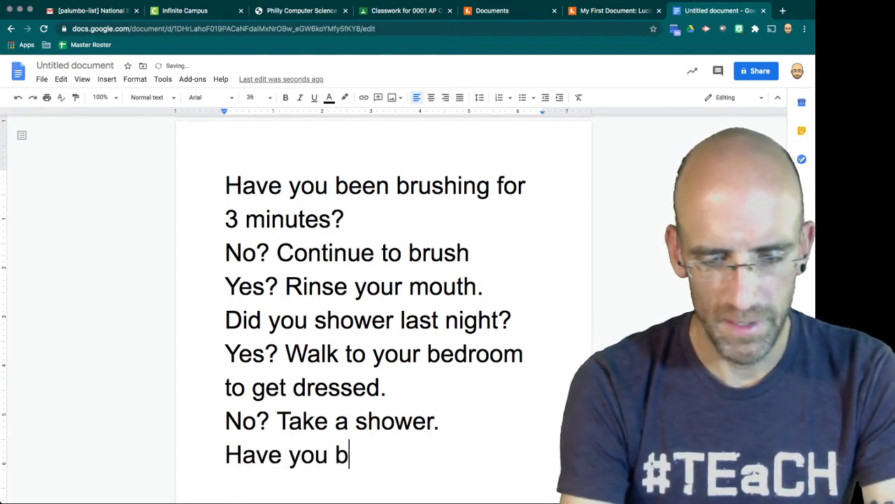
pyautogui.write('een showering')
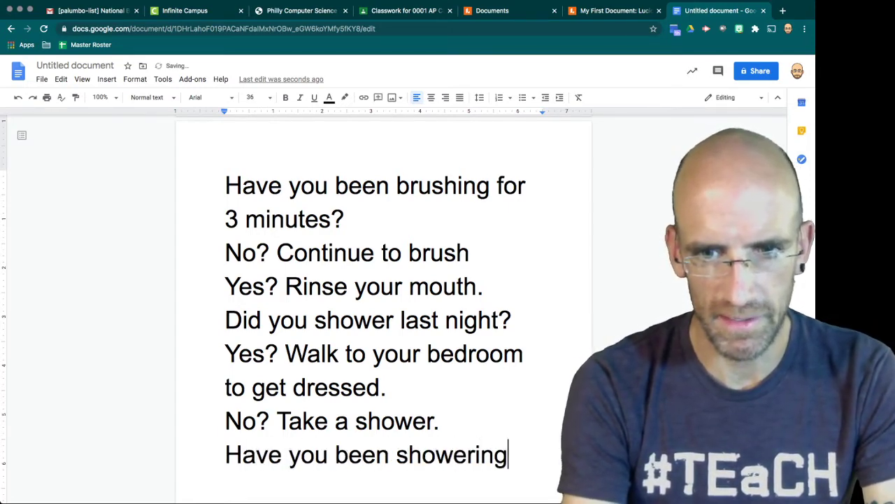
pyautogui.write(' for ')
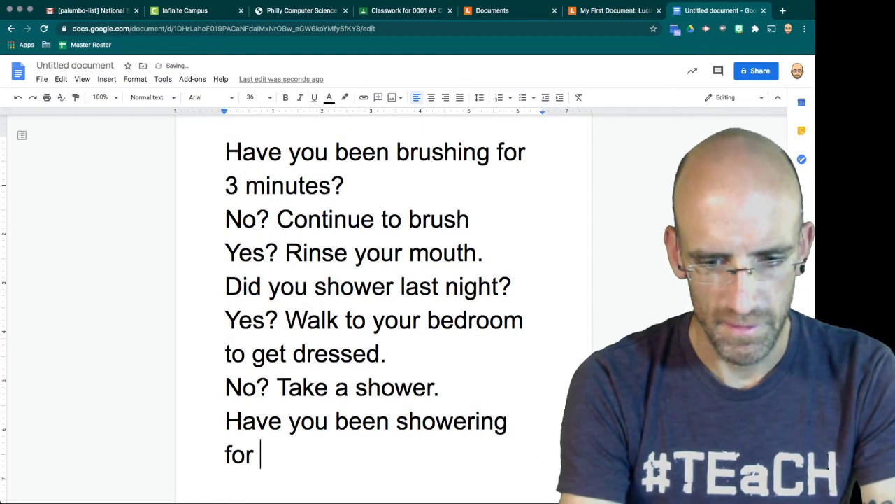
pyautogui.write('10 minutes')
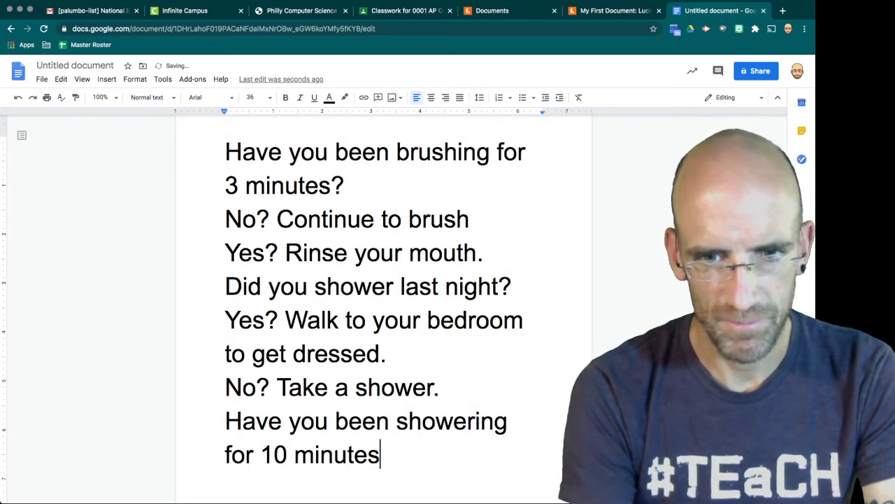
pyautogui.write('? No? ')
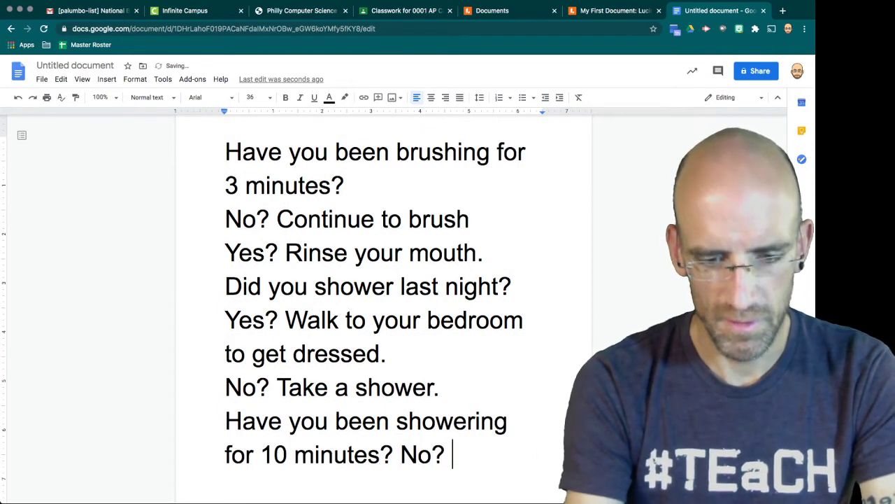
pyautogui.write('Continu')
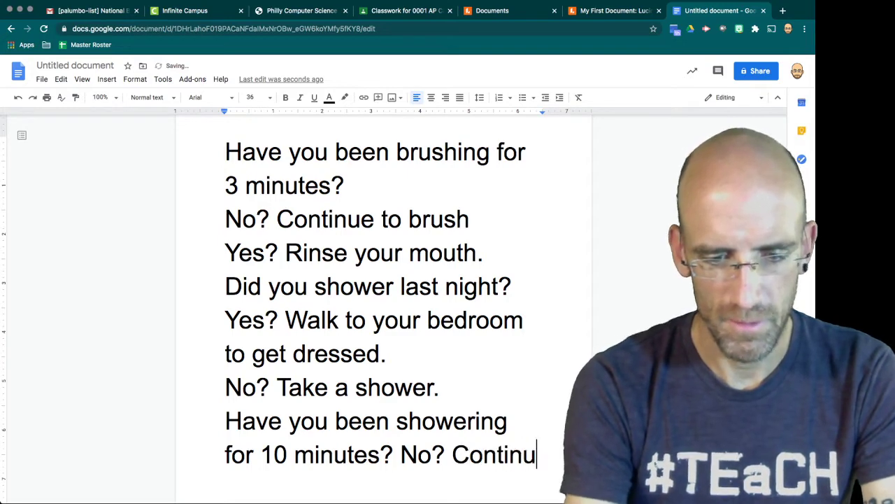
pyautogui.write('e to shower ')
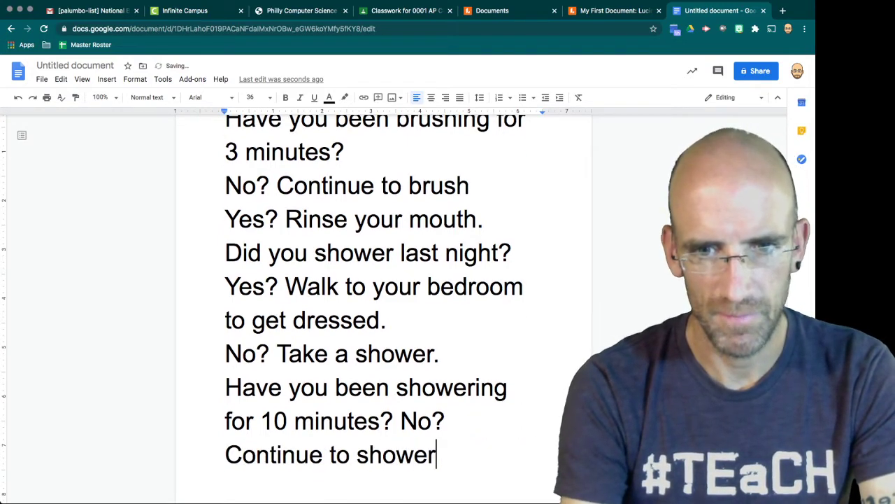
pyautogui.write('.')
pyautogui.press('Return')
pyautogui.write('Yes?')
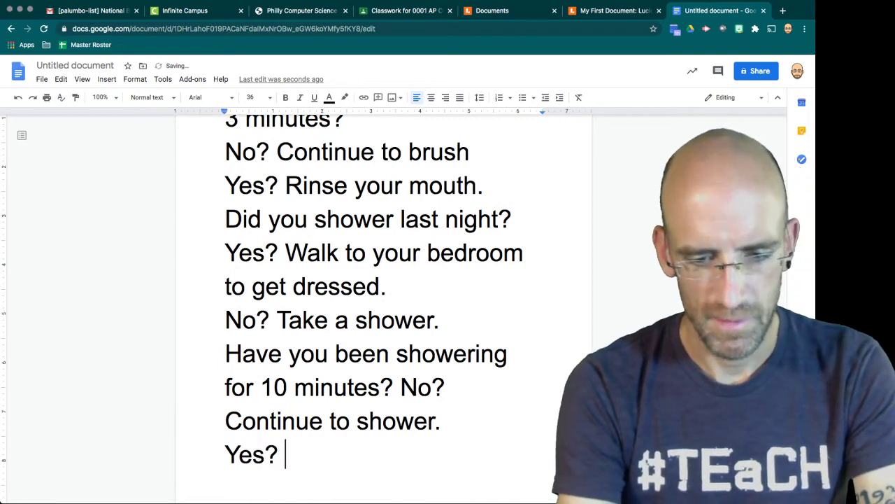
pyautogui.write(' Get out')
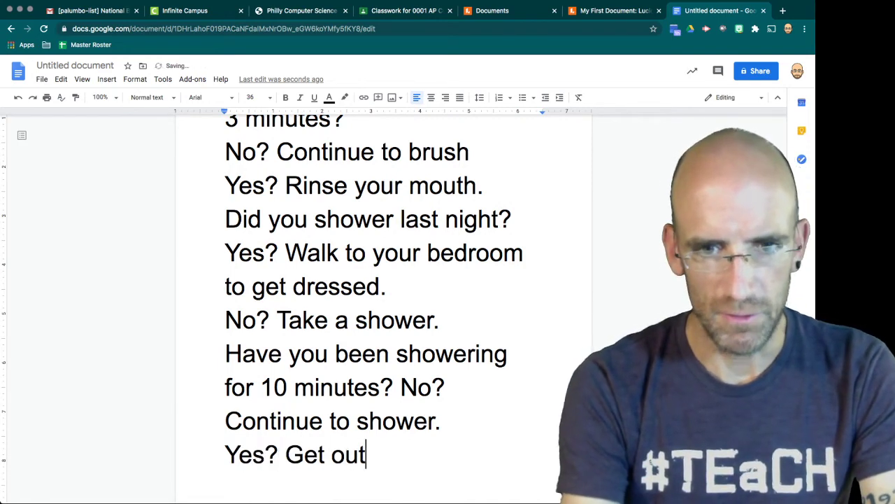
pyautogui.write(' of showe')
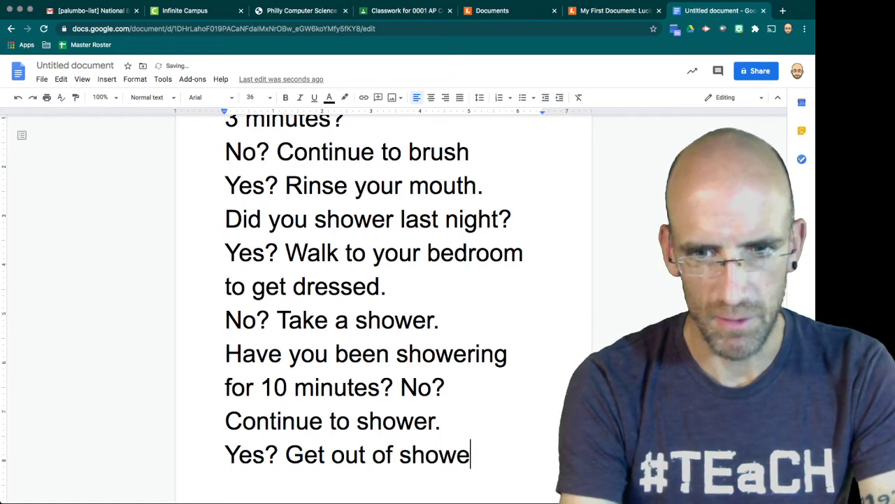
pyautogui.write('r.')
pyautogui.press('Return')
pyautogui.write('A')
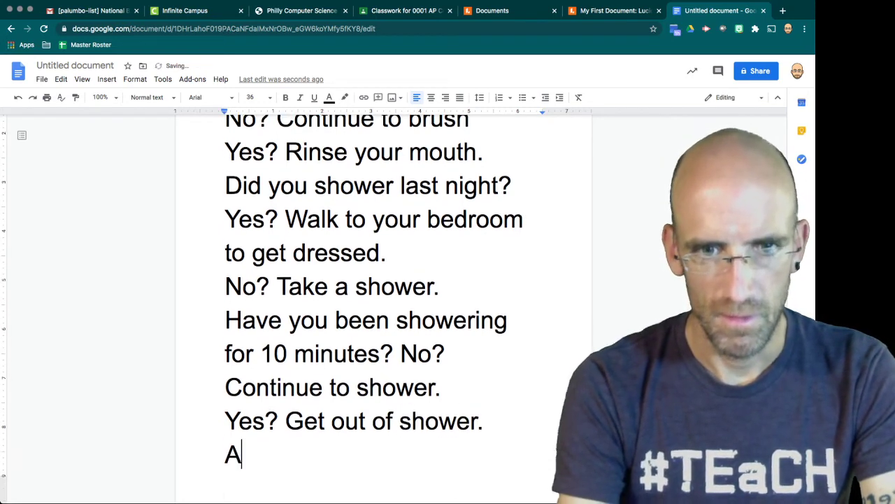
pyautogui.write('re you dry')
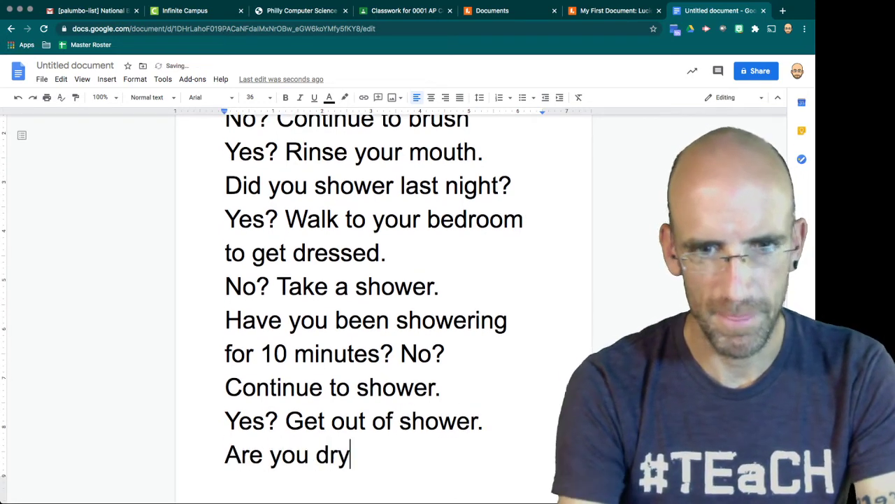
pyautogui.write('? N')
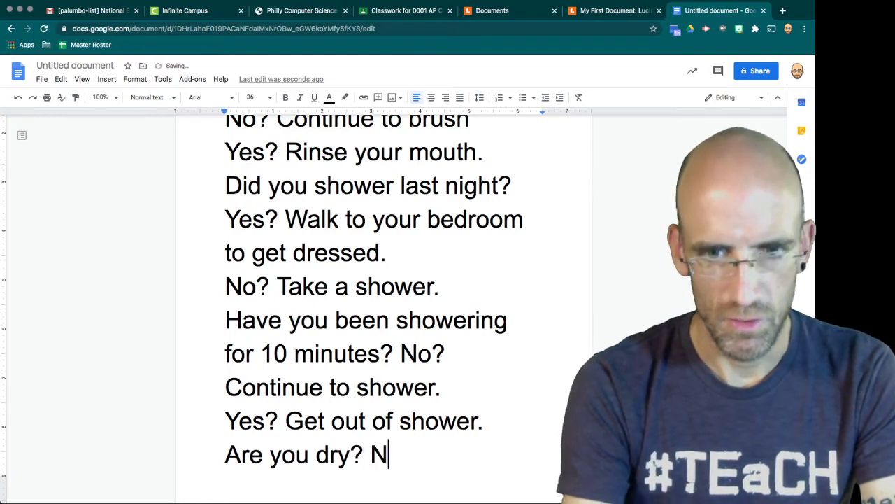
pyautogui.write('o? T')
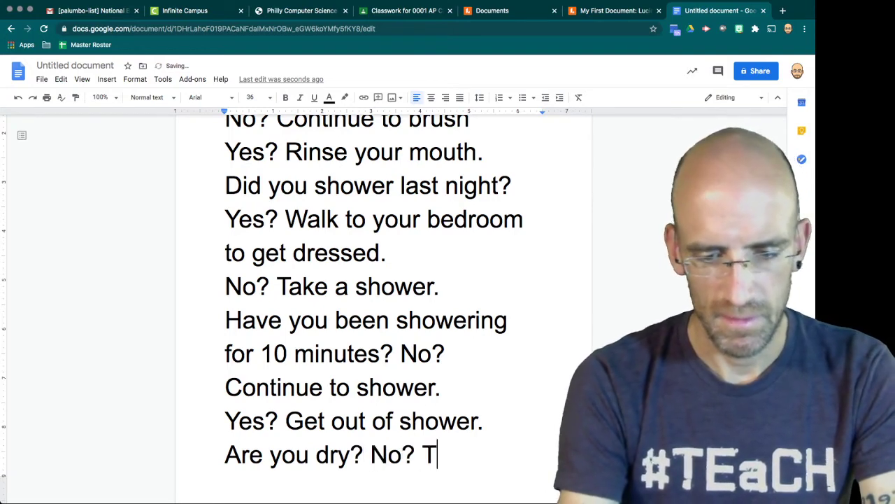
pyautogui.write('owel offf')
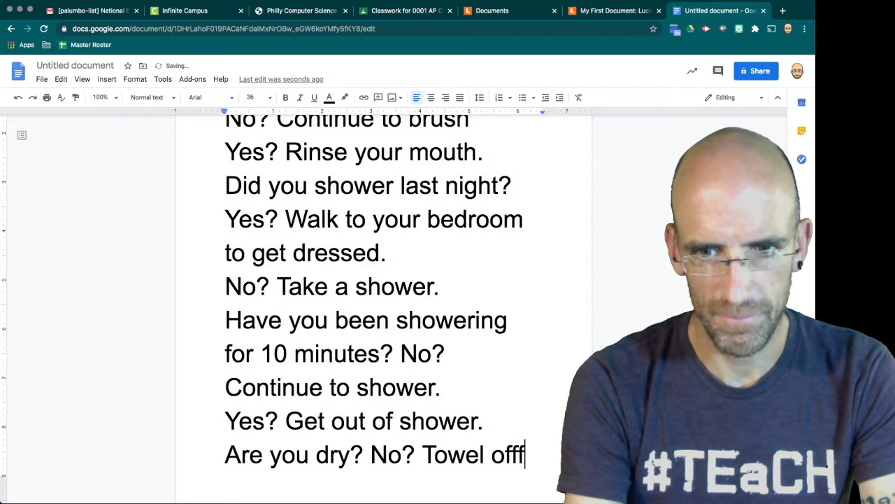
pyautogui.press('Return')
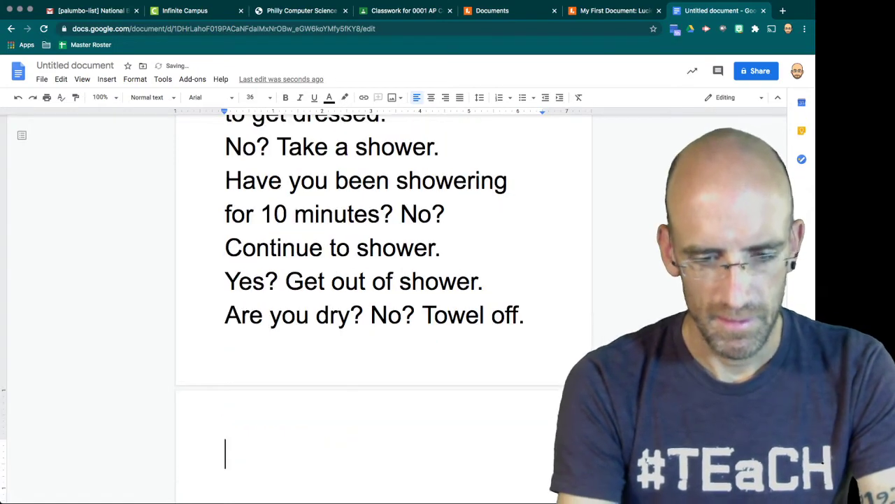
pyautogui.write('Yes')
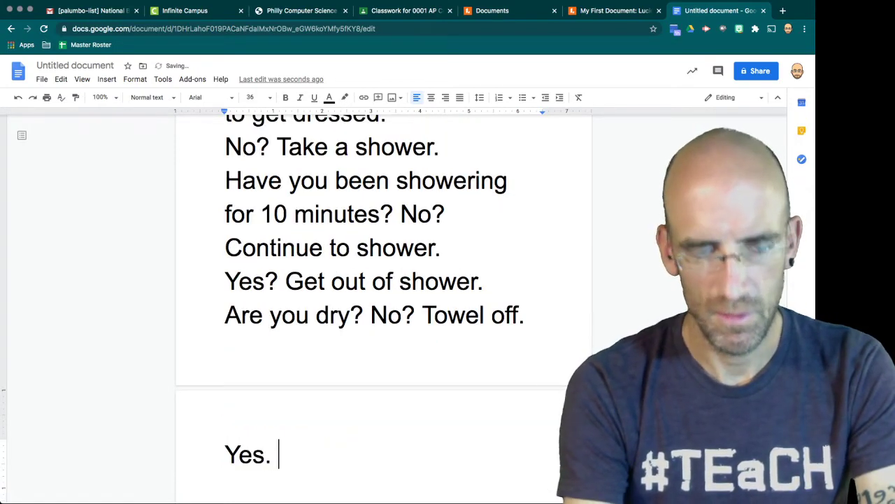
pyautogui.write('? ')
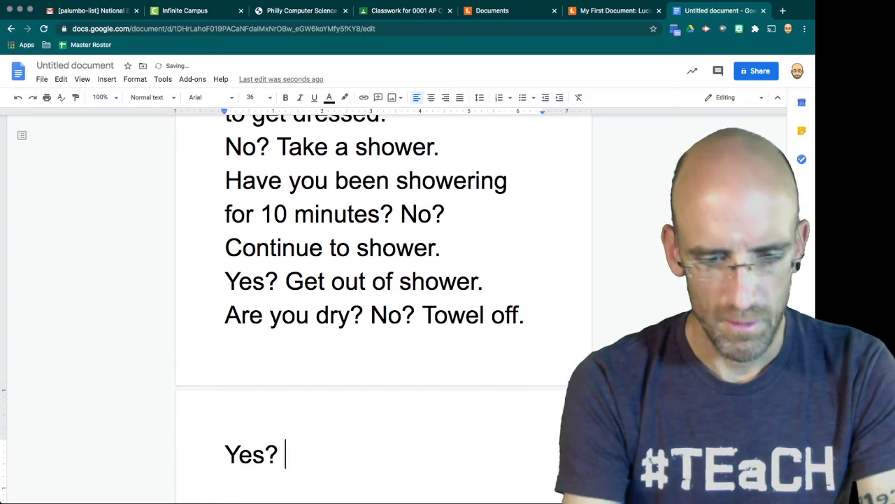
pyautogui.write('Go to the ')
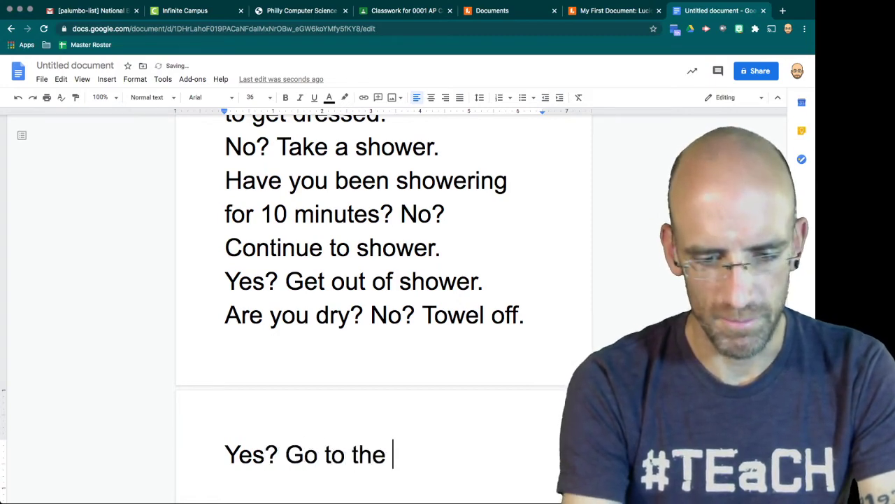
pyautogui.write('bedroom to ')
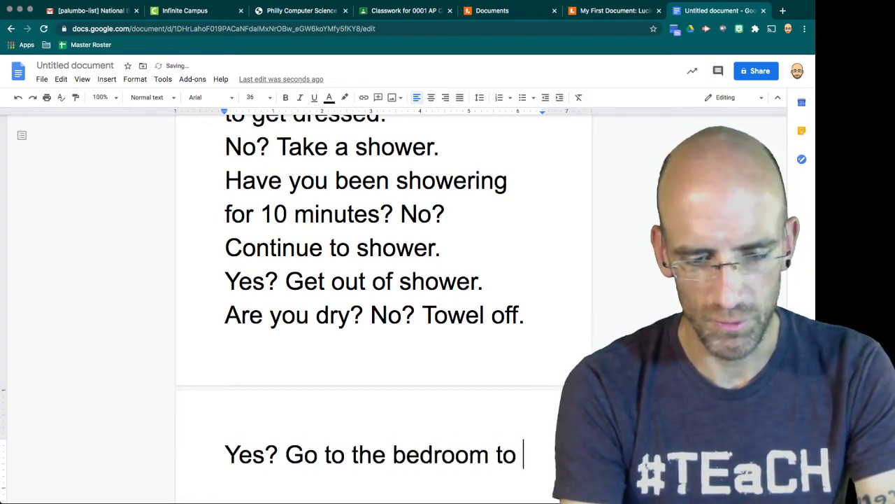
pyautogui.write('get dresse')
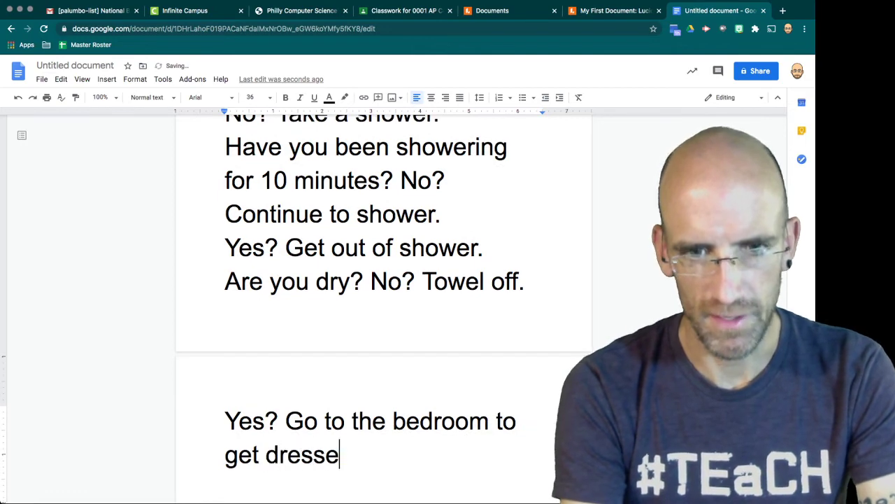
pyautogui.write('d.')
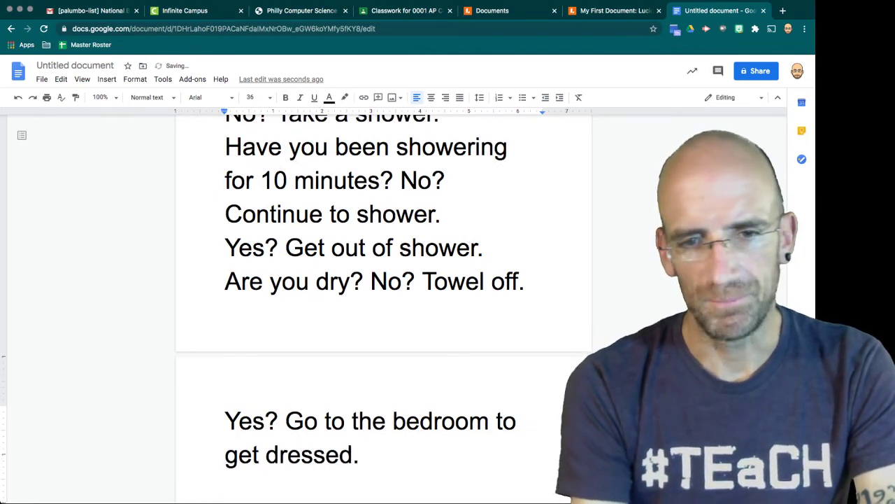
pyautogui.press('Return')
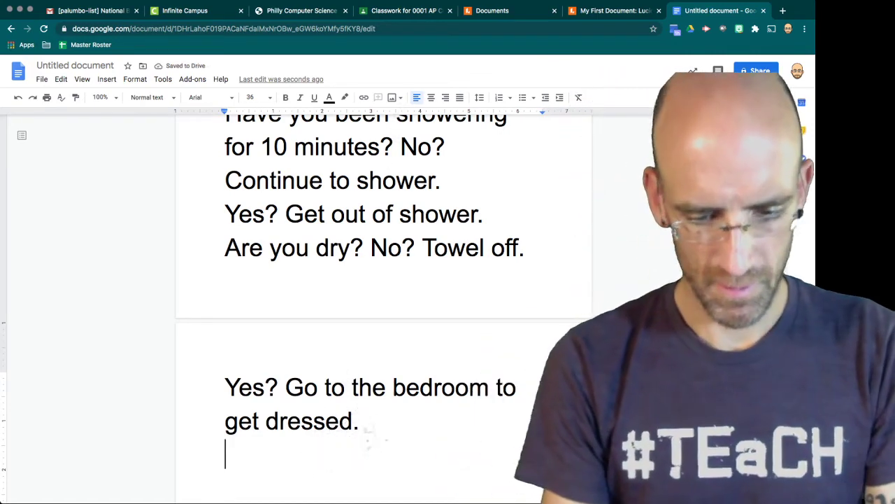
# - Type 'Are you dressed? Yes? Go to school' and, on the next line, 'No? Get dressed.'
pyautogui.write('Are you dre')
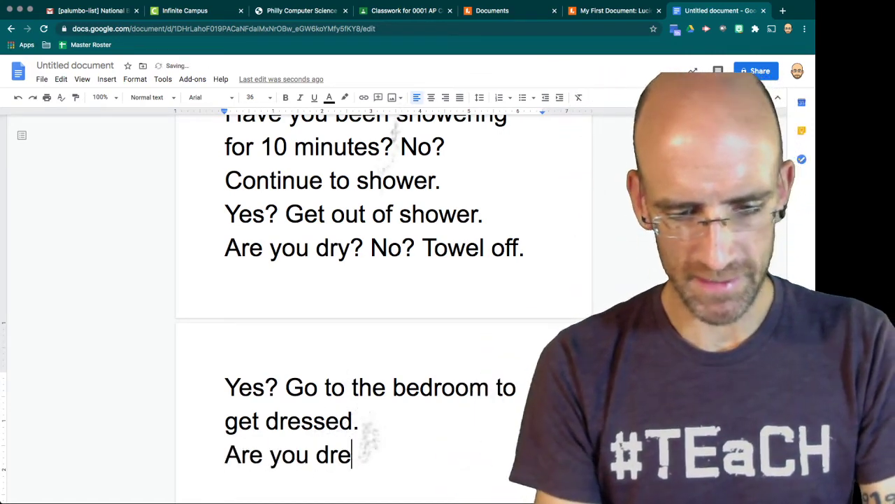
pyautogui.write('ssed')
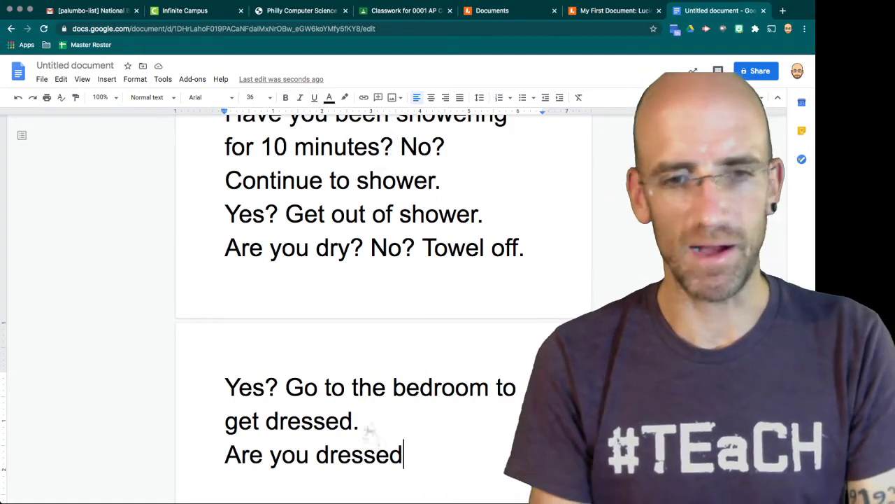
pyautogui.write('? ')
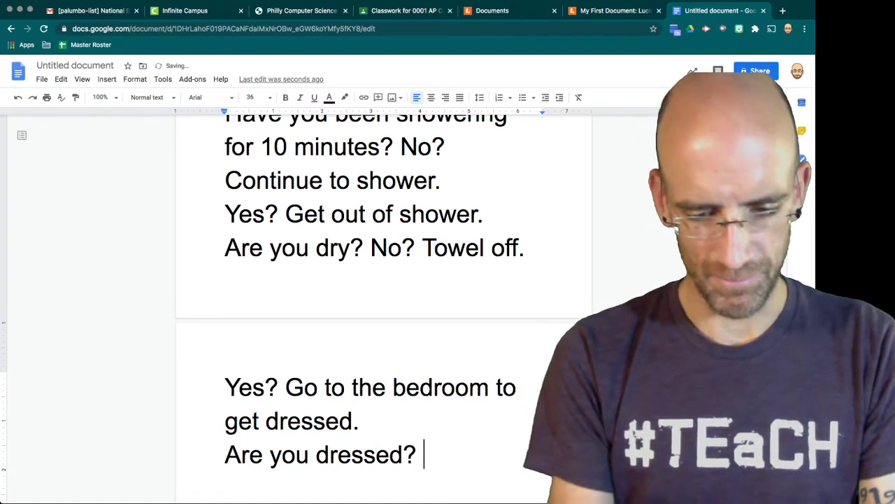
pyautogui.write('Yes? G')
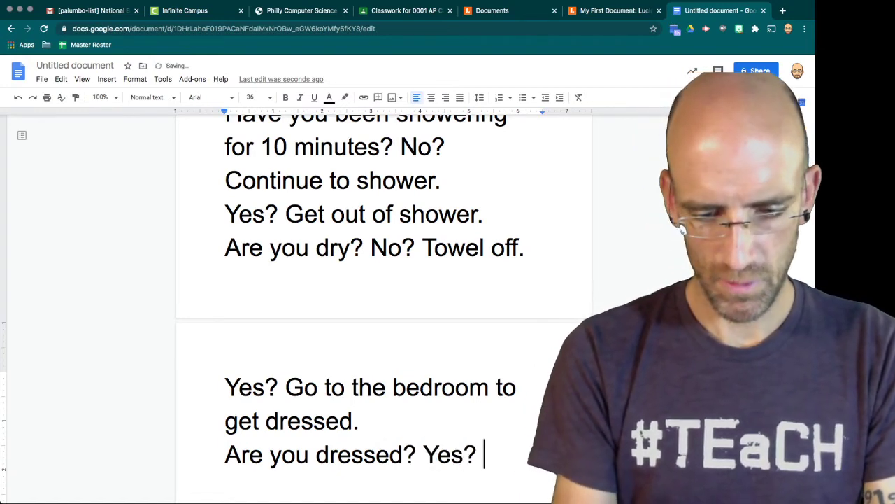
pyautogui.write('o to ')
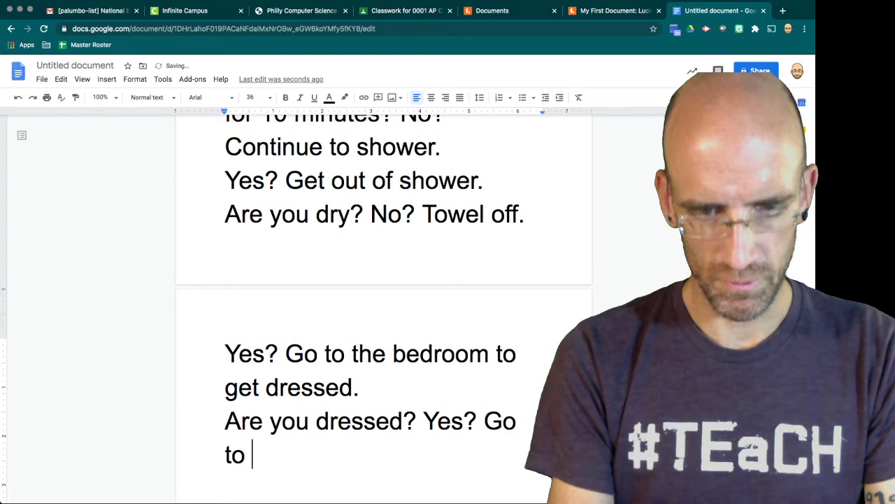
pyautogui.write('school')
pyautogui.press('Return')
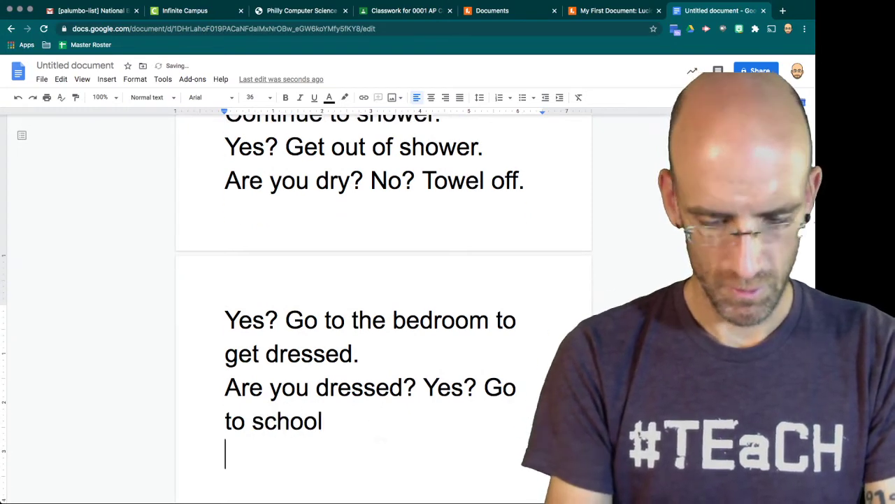
pyautogui.write('No? ')
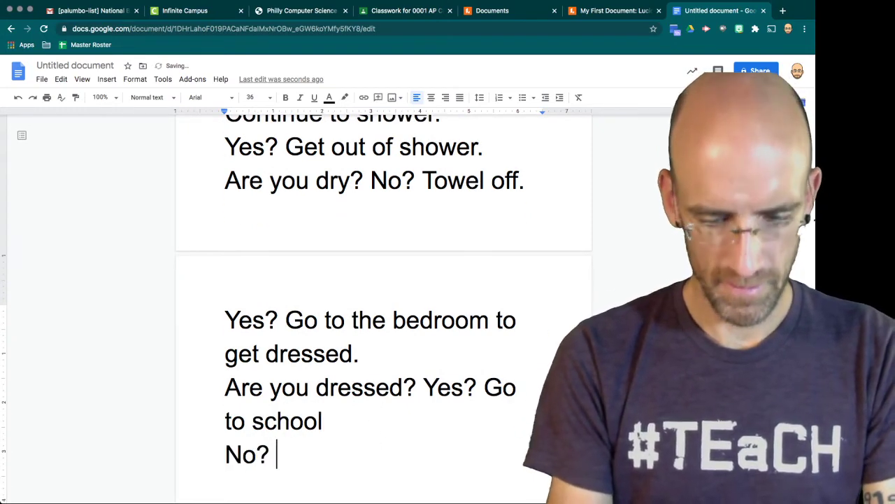
pyautogui.write('Get dressed.')
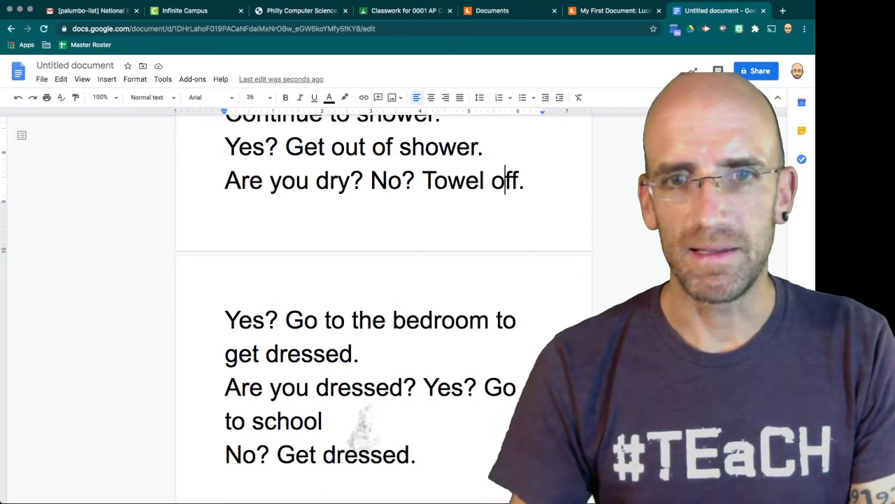
# - Switch from the notes to the Lucidchart document and dismiss the share invitation
pyautogui.press('super+a')
pyautogui.press('super+Up')
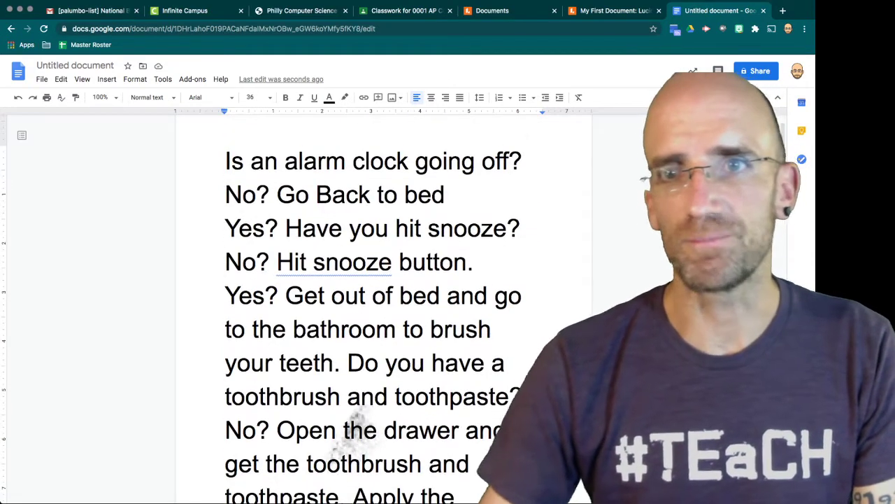
pyautogui.hotkey('ctrl', 'shift', 'Tab')
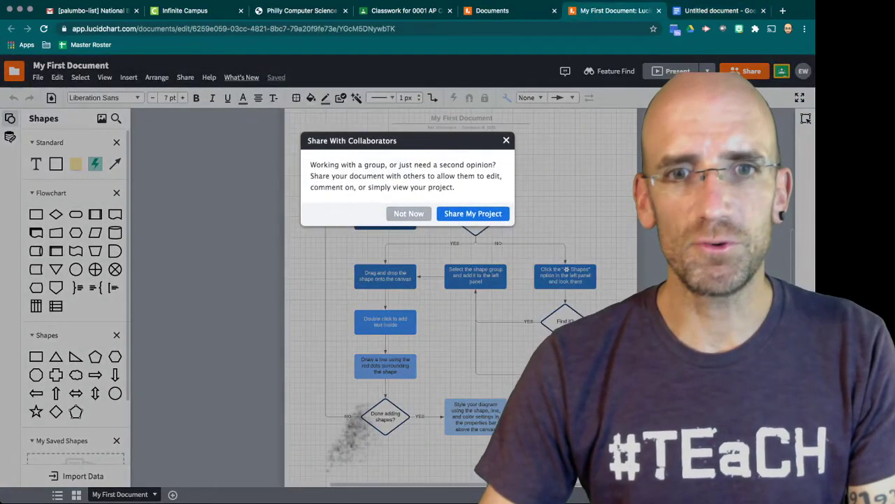
pyautogui.press('Escape')
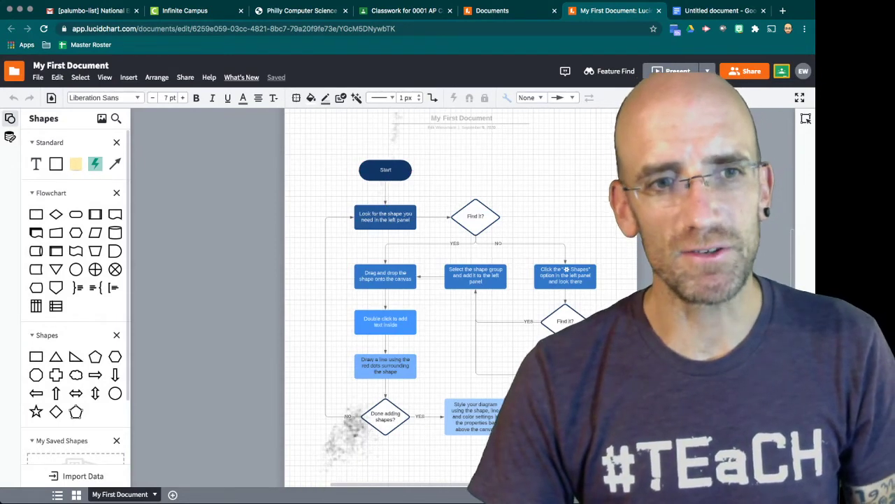
# - Delete the sample flowchart shapes, leaving the Start shape and its arrow selected
pyautogui.moveTo(37, 288)
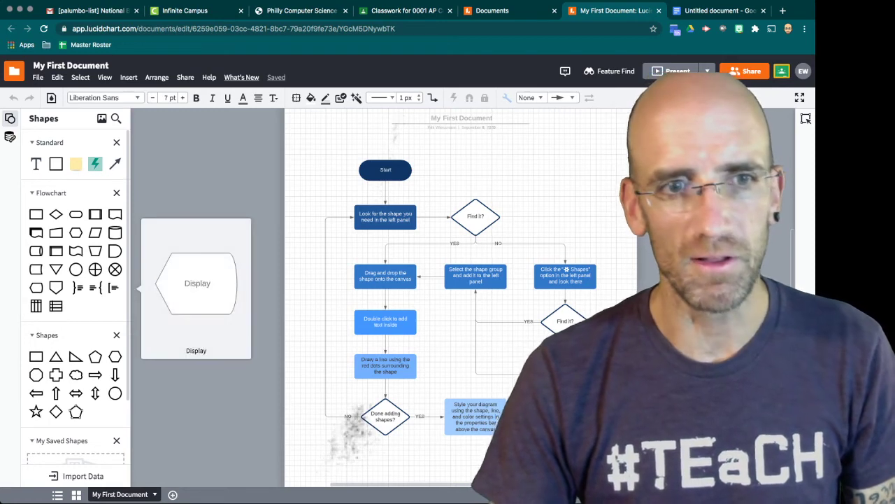
pyautogui.moveTo(56, 268)
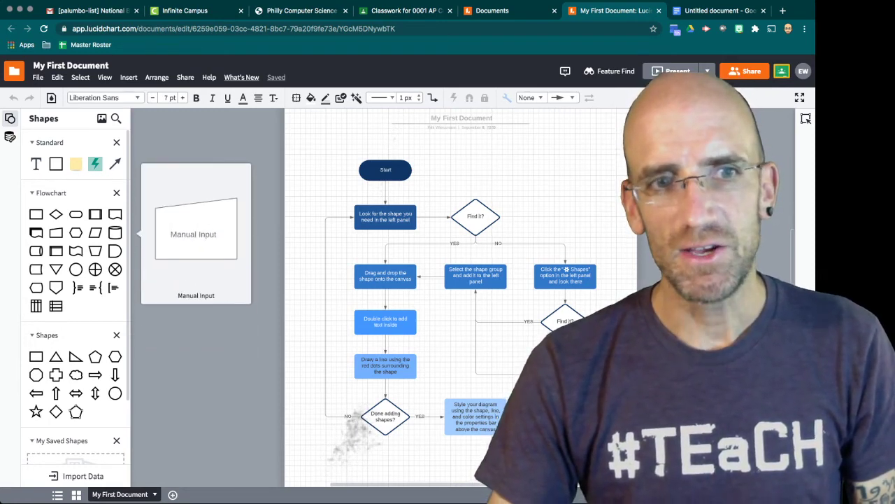
pyautogui.moveTo(36, 214)
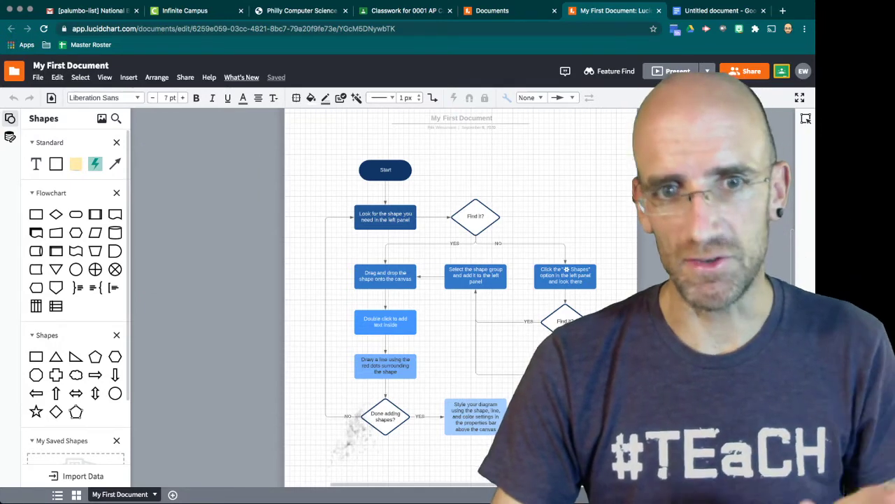
pyautogui.moveTo(309, 205); pyautogui.dragTo(616, 433)
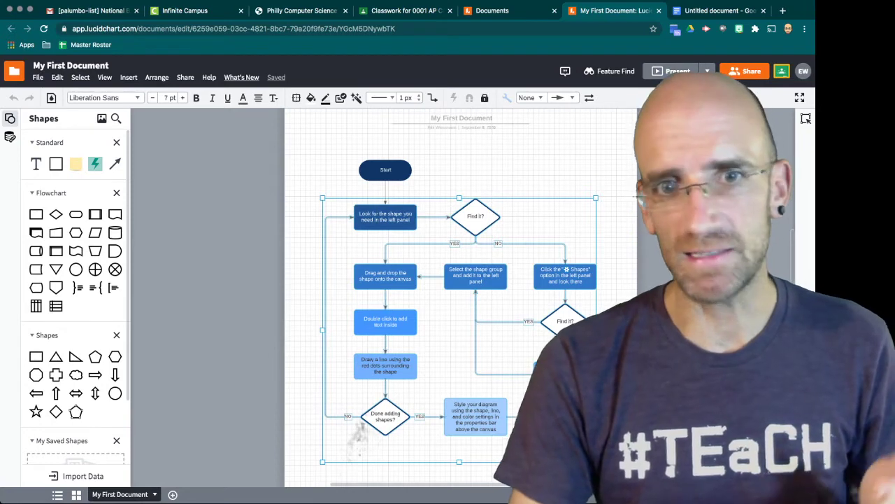
pyautogui.press('Delete')
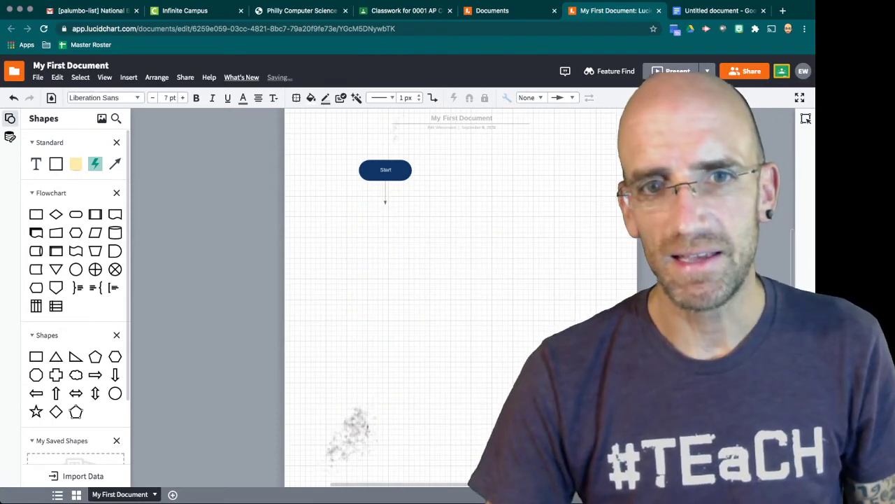
pyautogui.click(385, 192)
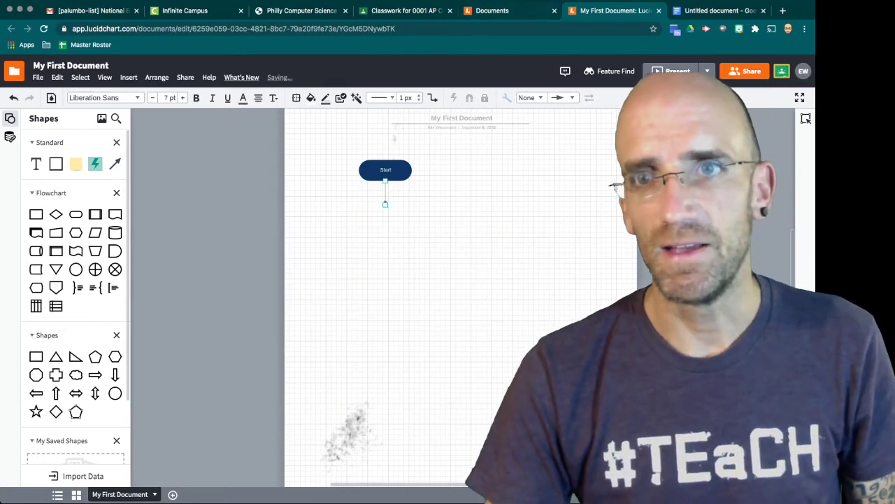
# - Retitle the Google Doc 'Going To School' and select its first line
pyautogui.click(720, 11)
pyautogui.click(70, 65)
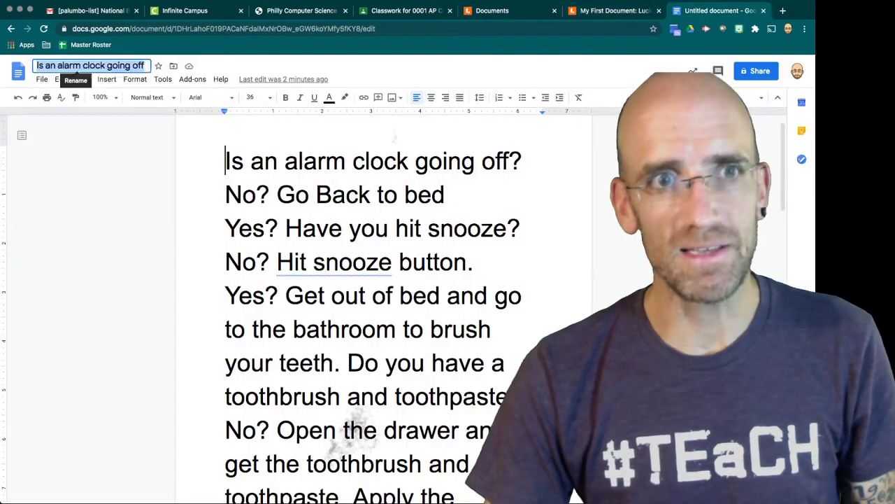
pyautogui.write('Goin')
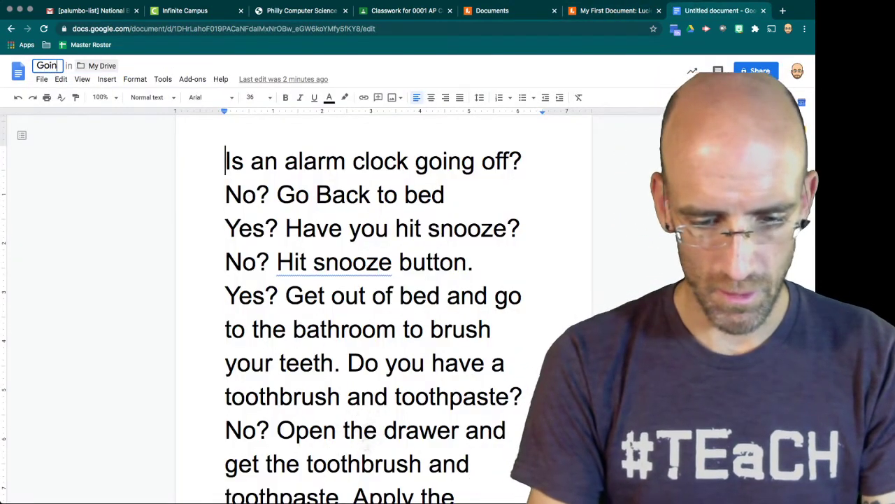
pyautogui.write('g To School')
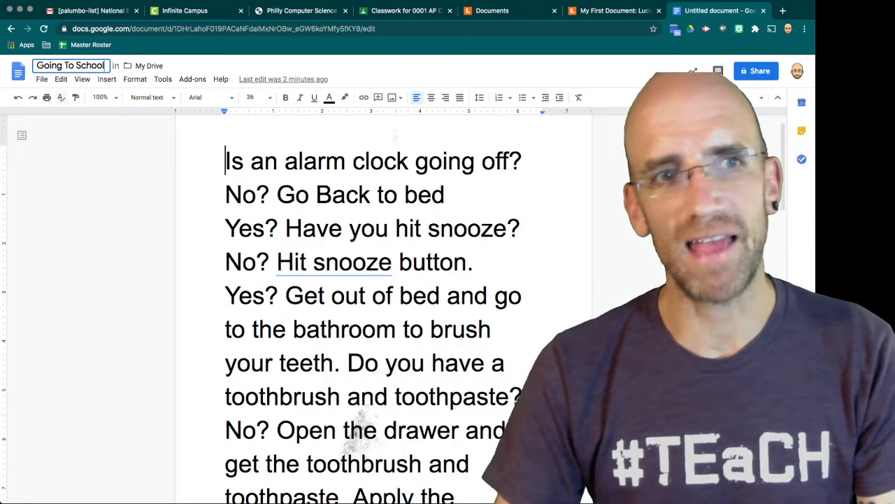
pyautogui.press('Return')
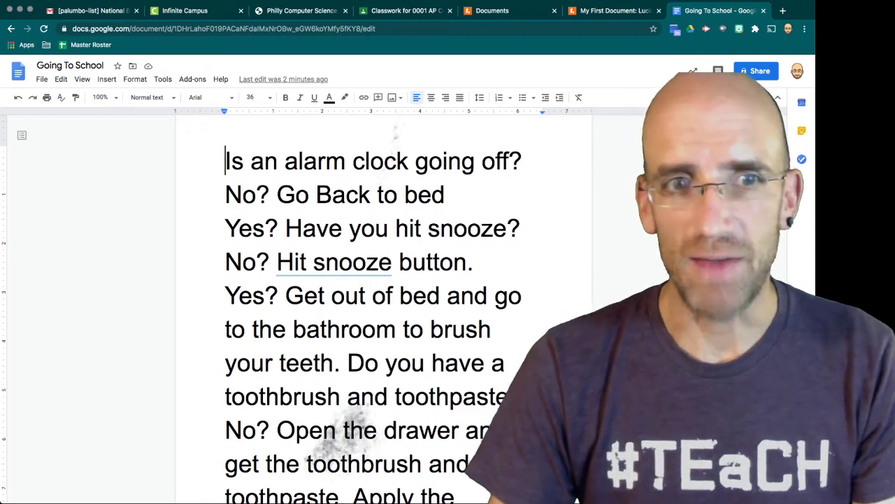
pyautogui.moveTo(225, 161); pyautogui.dragTo(523, 163)
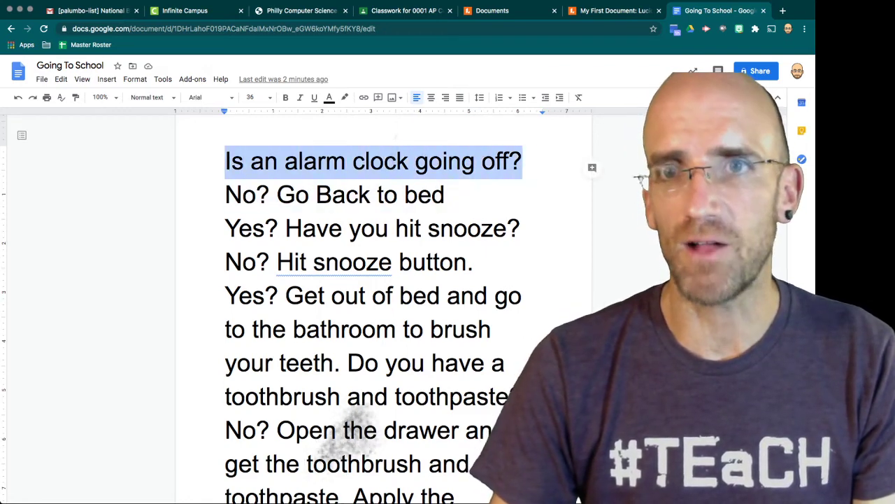
# - Place a Decision diamond under Start labelled 'Is an alarm going off?' with a connector leading right
pyautogui.hotkey('ctrl', 'shift', 'Tab')
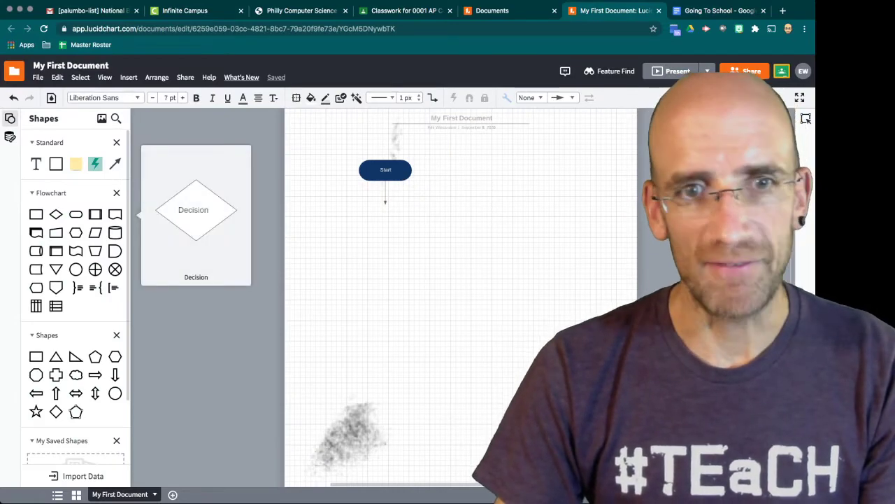
pyautogui.moveTo(55, 214); pyautogui.dragTo(388, 226)
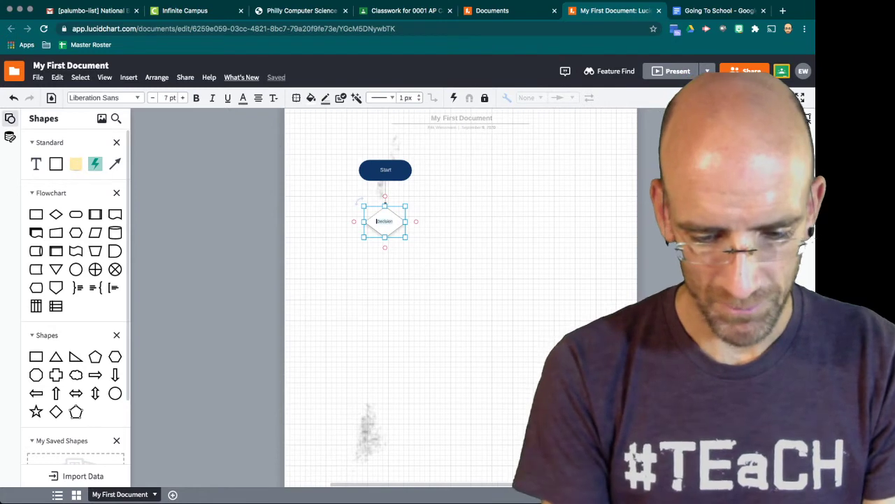
pyautogui.doubleClick(385, 221)
pyautogui.write('is it r')
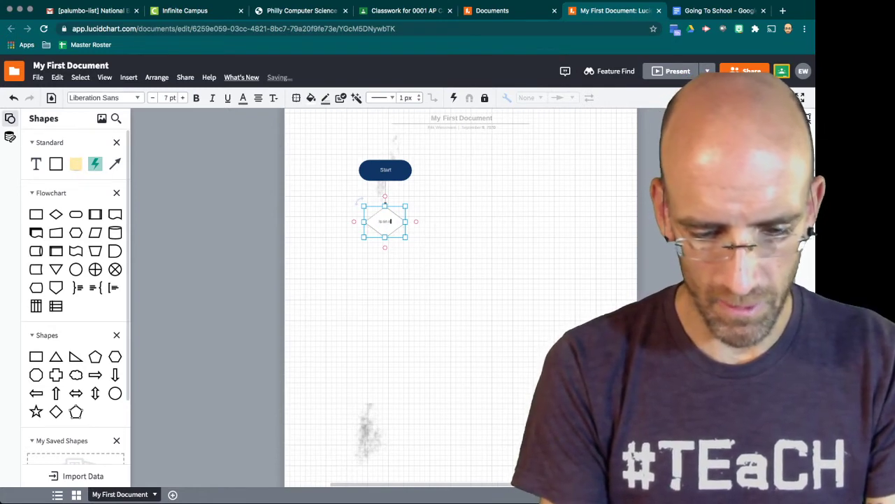
pyautogui.write('elm')
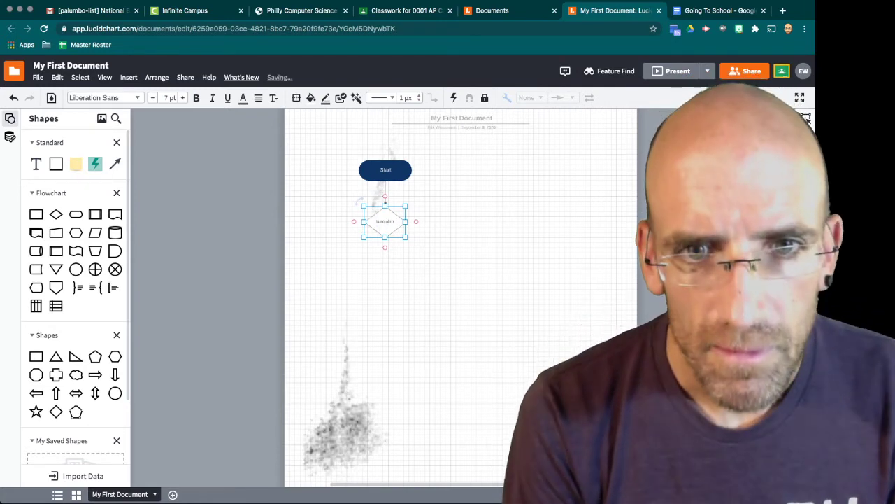
pyautogui.press('BackSpace')
pyautogui.press('BackSpace')
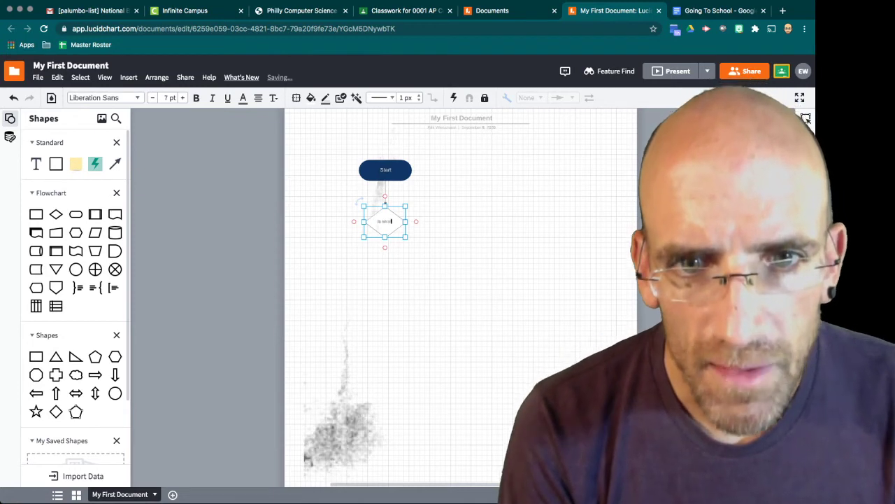
pyautogui.write('lem')
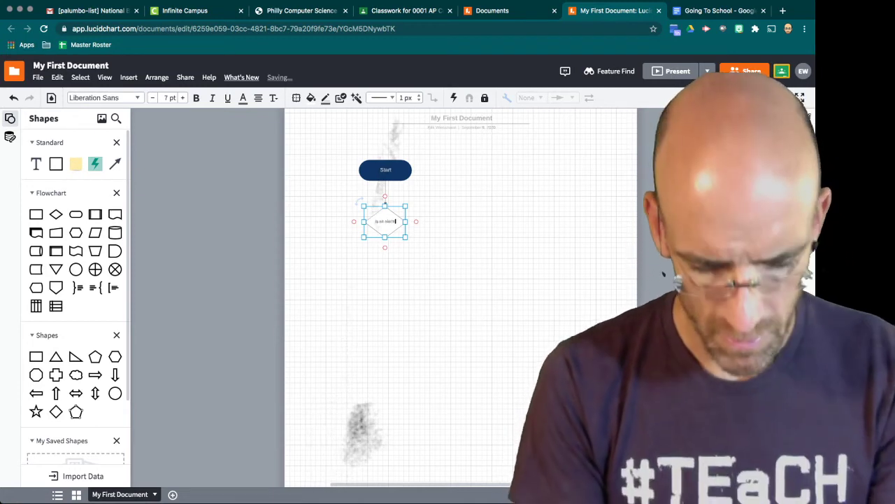
pyautogui.write(' going off')
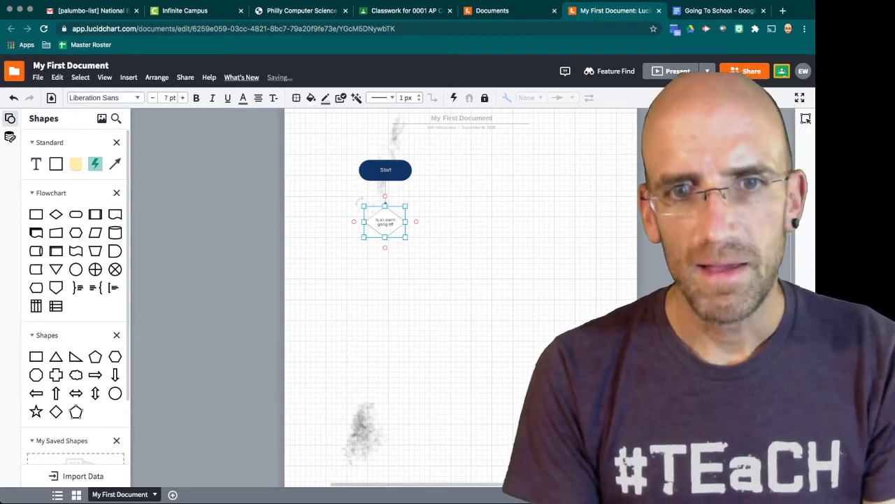
pyautogui.write('?')
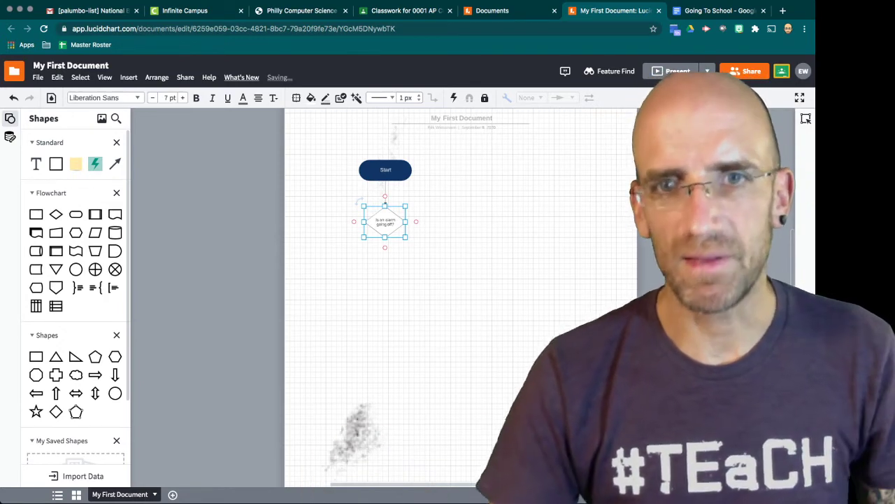
pyautogui.press('Escape')
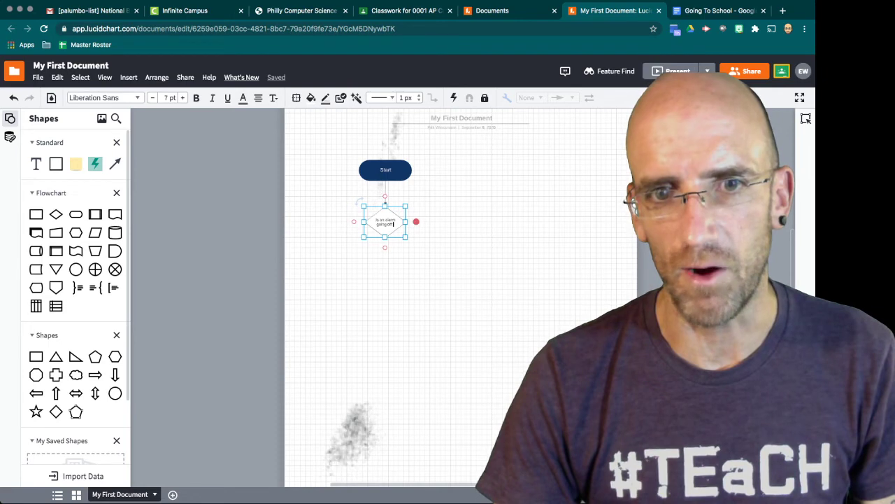
pyautogui.moveTo(417, 221); pyautogui.dragTo(454, 223)
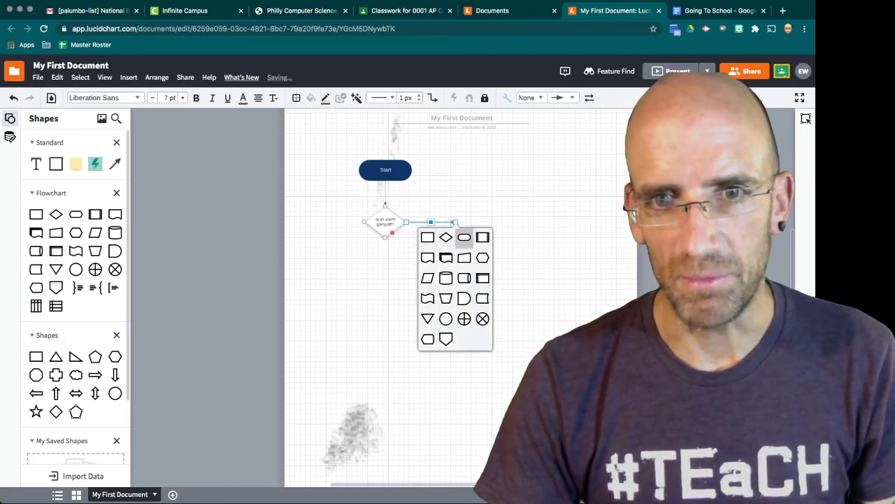
# - Undo the accidentally added Process rectangle and its Yes connector
pyautogui.click(428, 237)
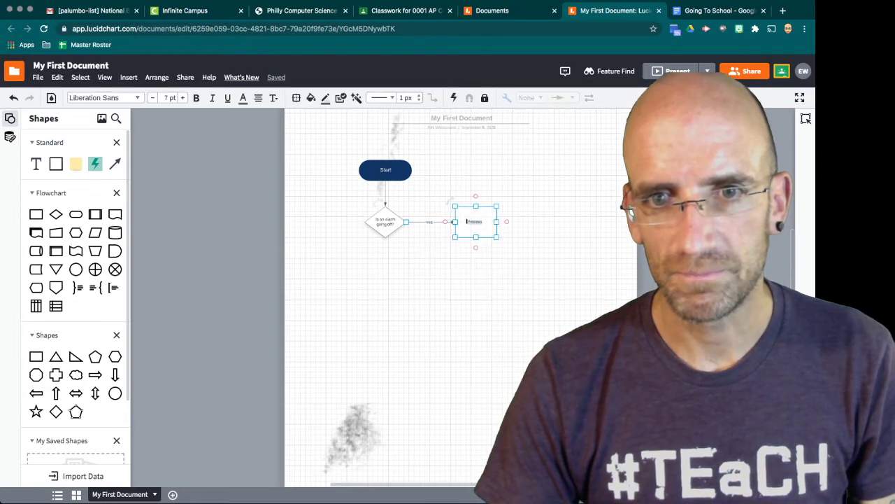
pyautogui.click(482, 221)
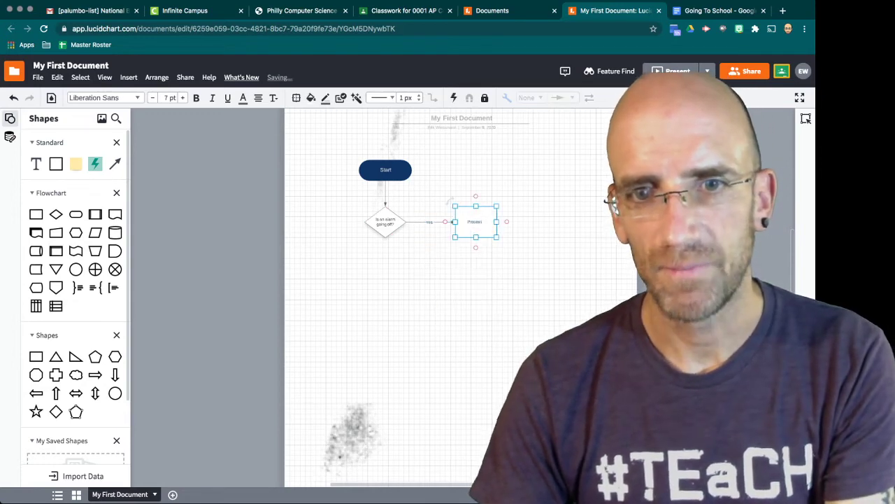
pyautogui.press('BackSpace')
pyautogui.press('BackSpace')
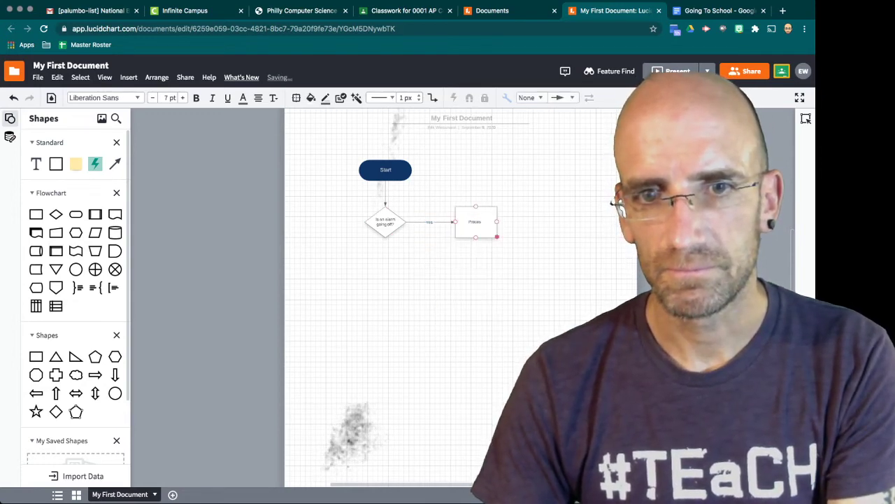
pyautogui.hotkey('ctrl', 'z')
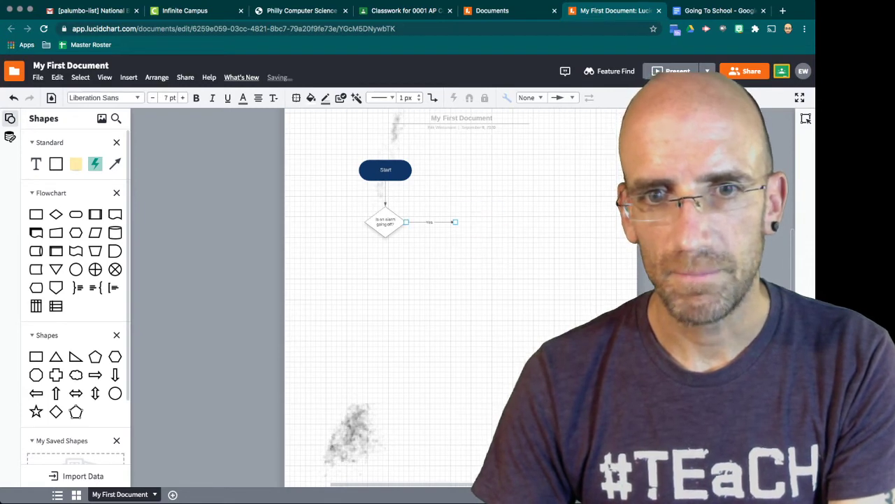
pyautogui.hotkey('ctrl', 'z')
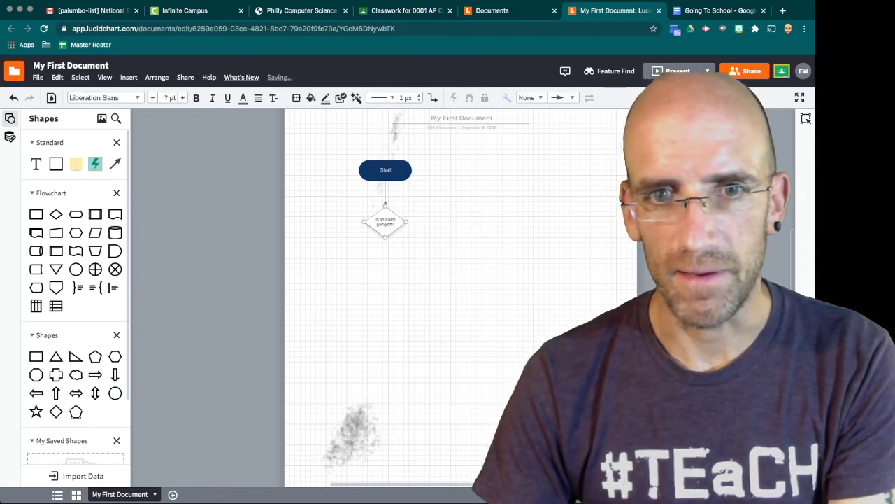
# - Connect a new Decision diamond right of the alarm decision, labelled 'Have you hit snooze'
pyautogui.click(385, 222)
pyautogui.moveTo(416, 221); pyautogui.dragTo(425, 222)
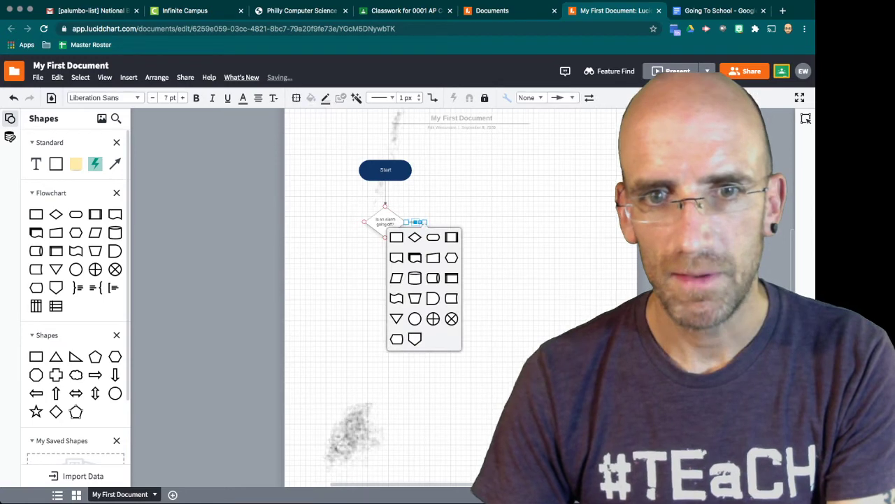
pyautogui.click(415, 237)
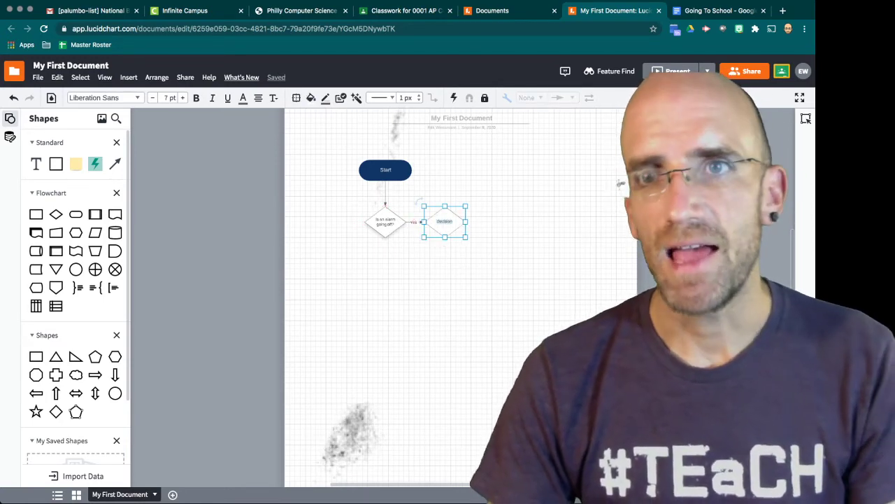
pyautogui.click(700, 11)
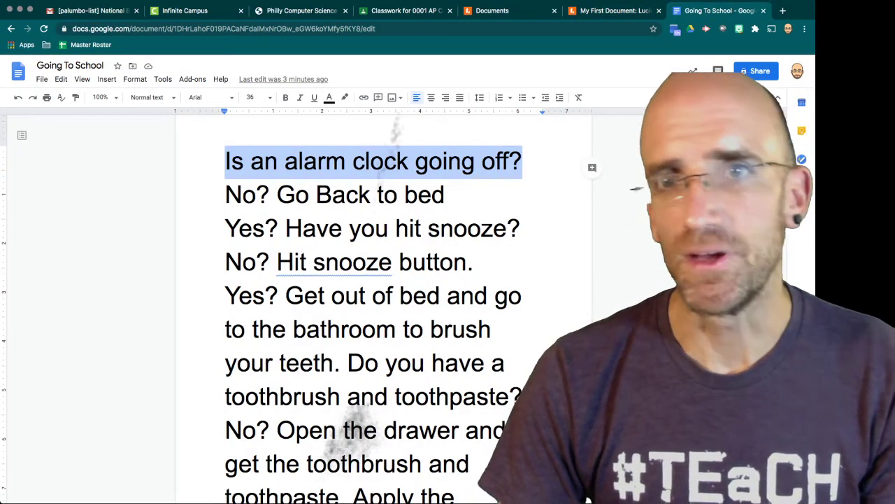
pyautogui.hotkey('ctrl', 'shift', 'Tab')
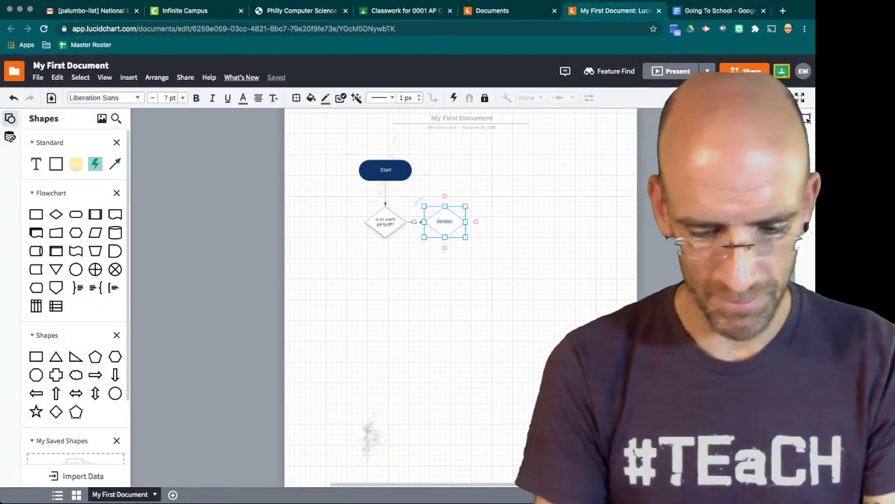
pyautogui.write('Have yo')
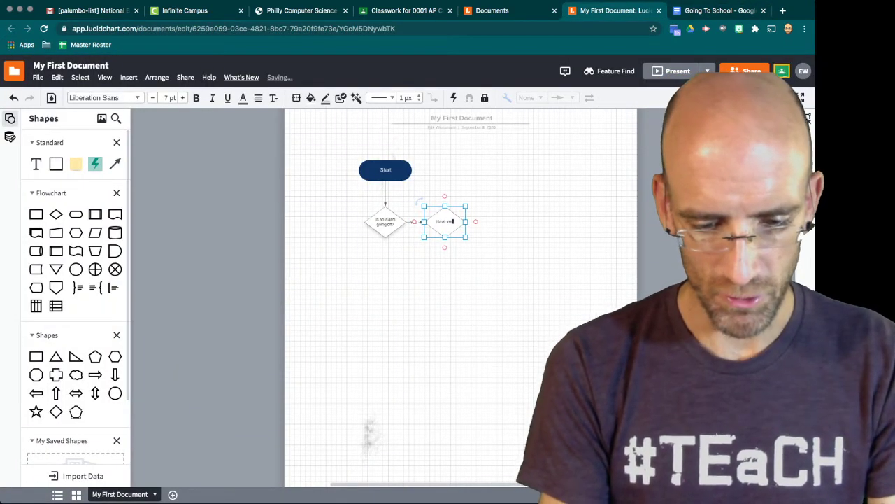
pyautogui.write('u hit snooz')
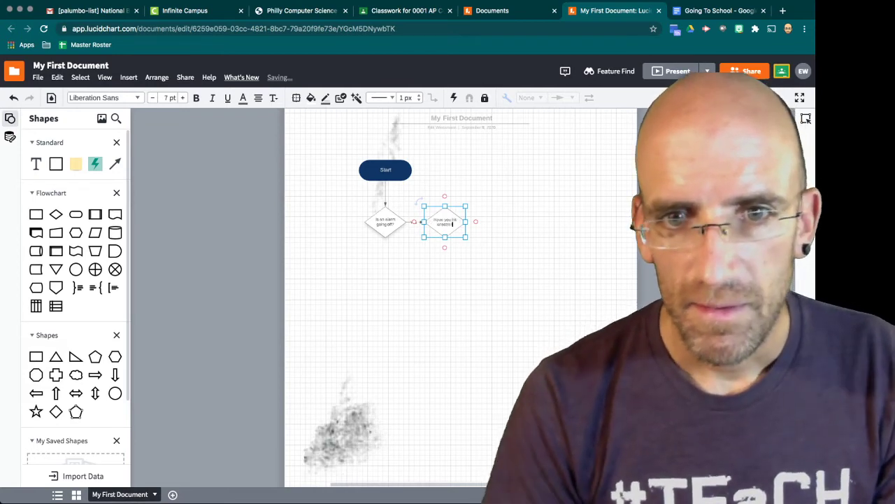
pyautogui.write('e')
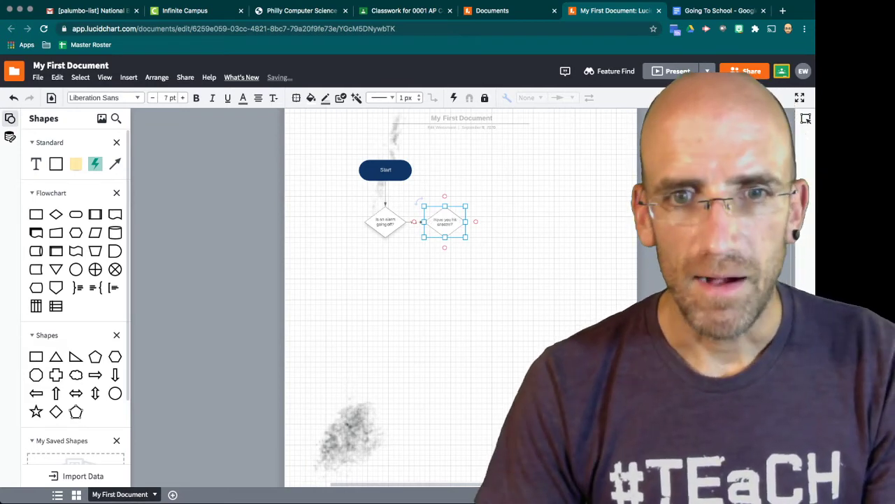
# - Draw a connector from the bottom of the alarm diamond looping back into its left side
pyautogui.moveTo(384, 237); pyautogui.dragTo(385, 256)
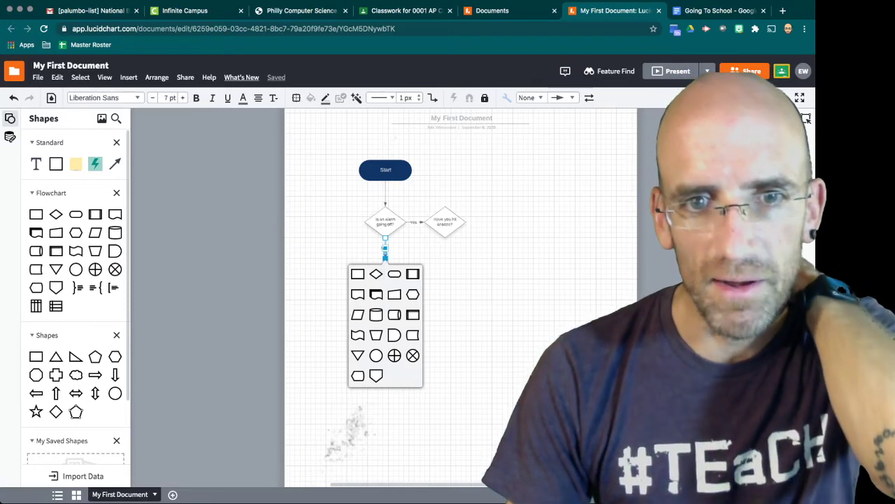
pyautogui.moveTo(385, 258); pyautogui.dragTo(364, 222)
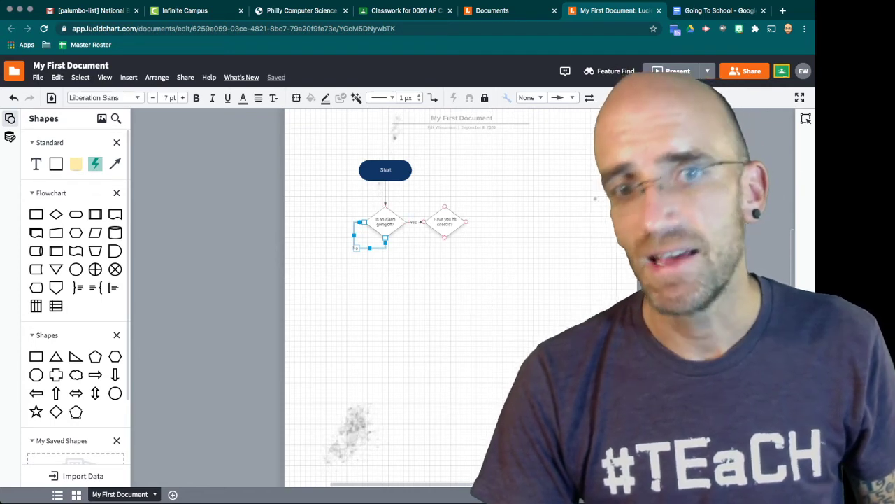
# - Add a decision diamond labelled 'Get out of Bed' off the snooze decision
pyautogui.moveTo(466, 221); pyautogui.dragTo(501, 222)
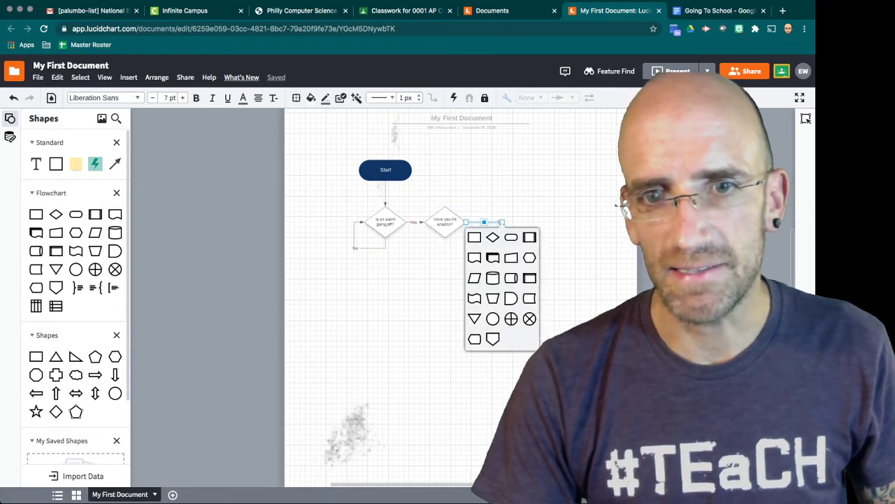
pyautogui.click(492, 236)
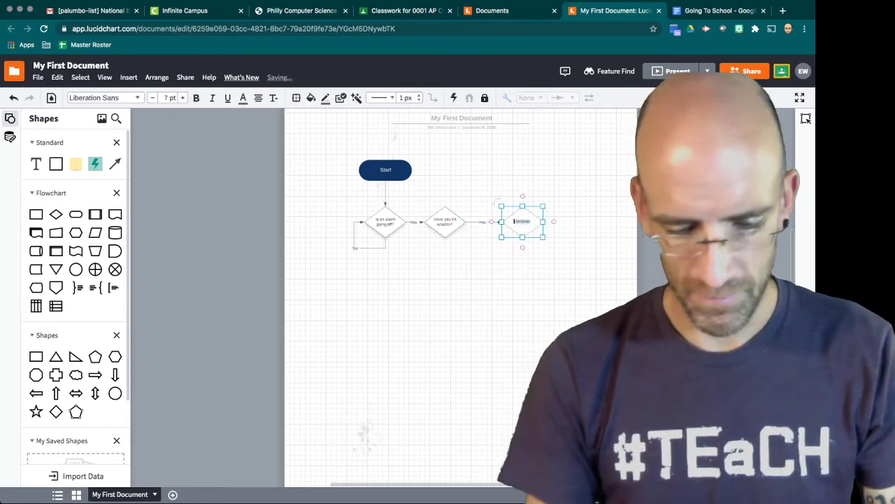
pyautogui.write('Det out')
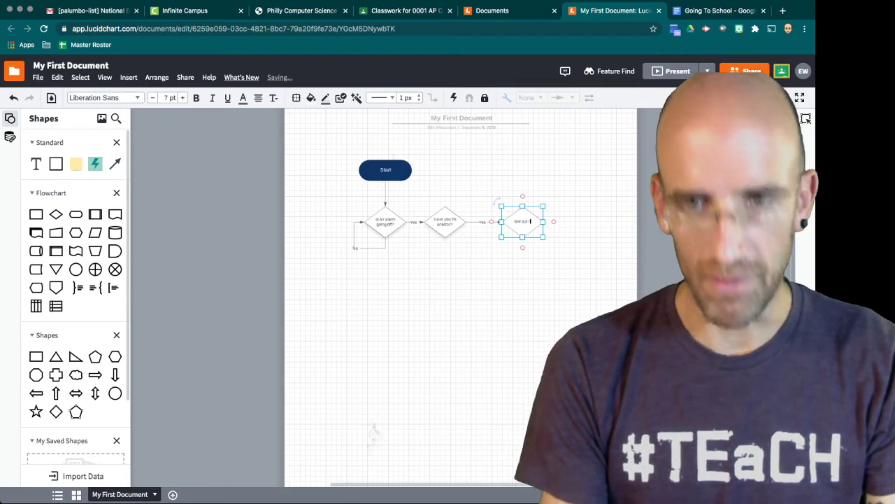
pyautogui.write(' of Bed')
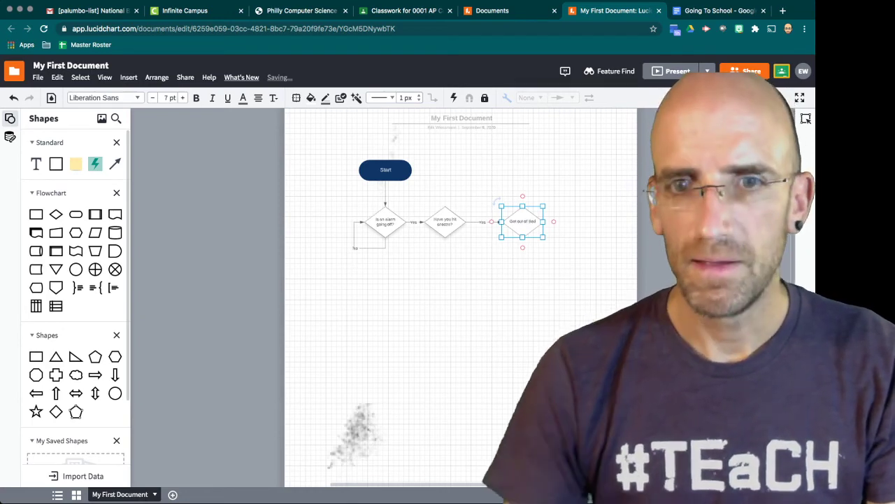
pyautogui.press('Escape')
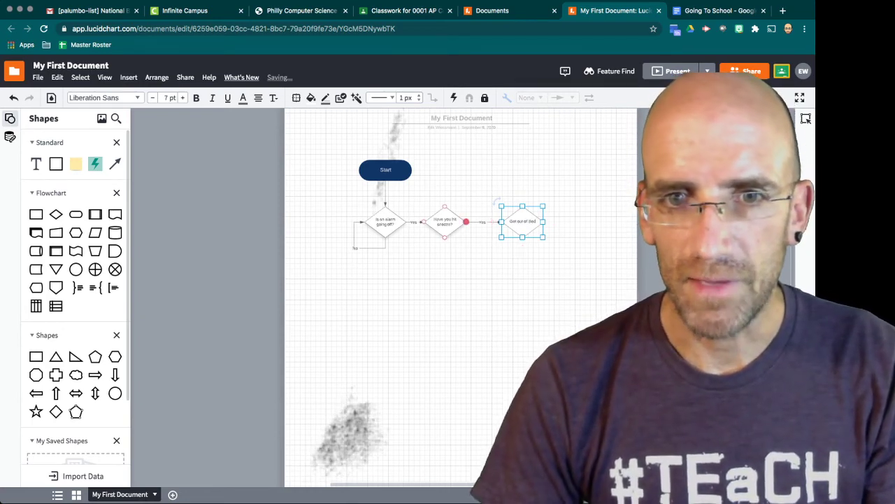
# - Delete the unwanted No and Yes connectors from the snooze decision
pyautogui.click(458, 222)
pyautogui.moveTo(445, 238); pyautogui.dragTo(455, 248)
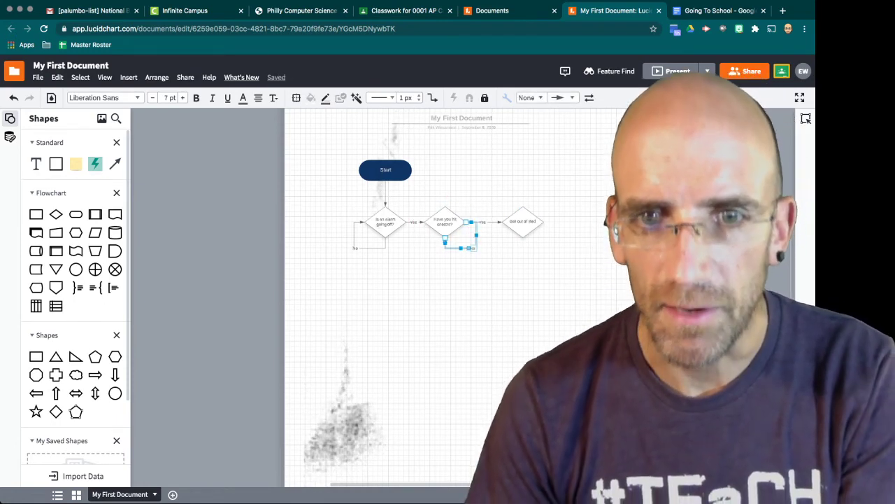
pyautogui.press('BackSpace')
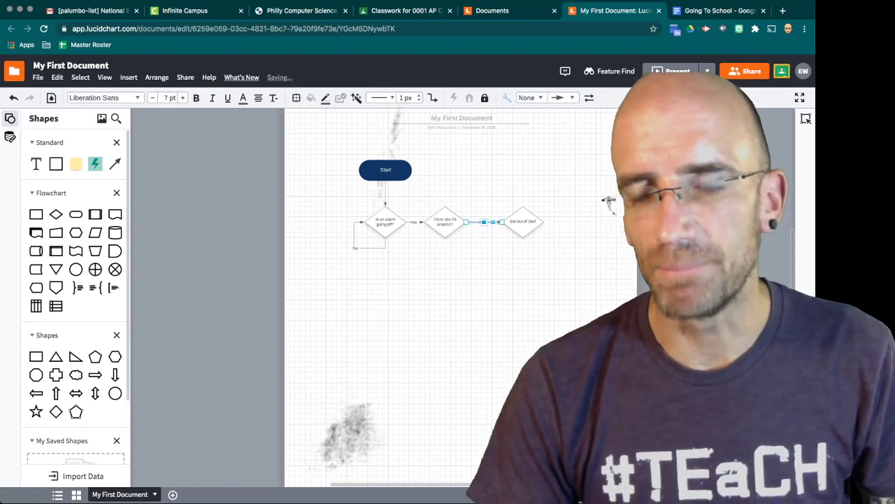
pyautogui.press('BackSpace')
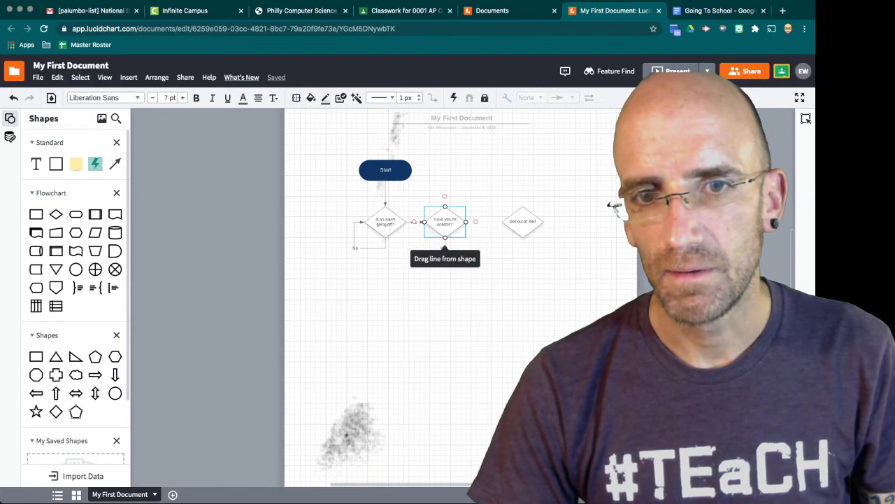
# - Reconnect 'Get out of Bed' below the snooze decision and start a No connector
pyautogui.moveTo(445, 237); pyautogui.dragTo(445, 257)
pyautogui.moveTo(518, 224); pyautogui.dragTo(440, 276)
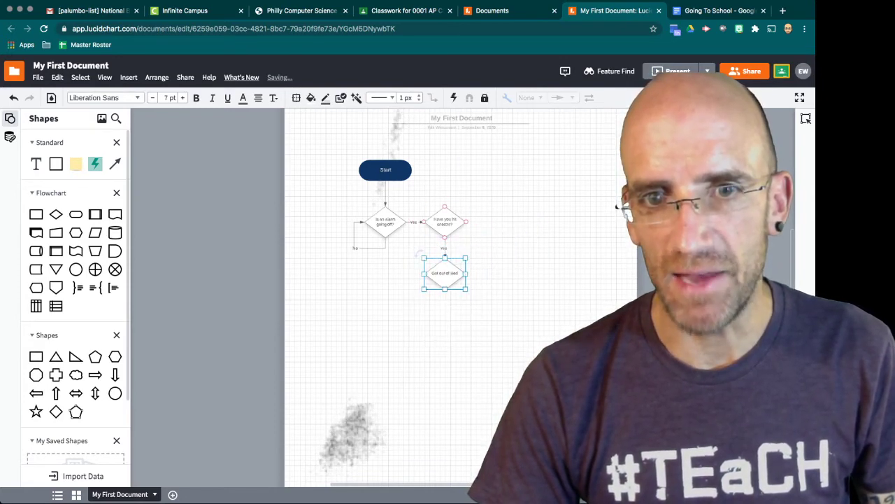
pyautogui.moveTo(466, 221); pyautogui.dragTo(445, 205)
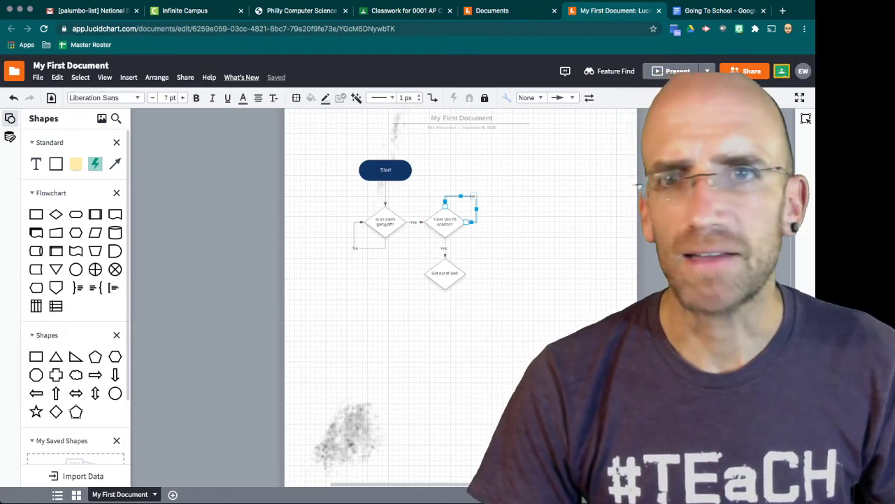
# - Add a 'Go back to bed' process box at the end of the snooze No connector
pyautogui.hotkey('ctrl', 'Tab')
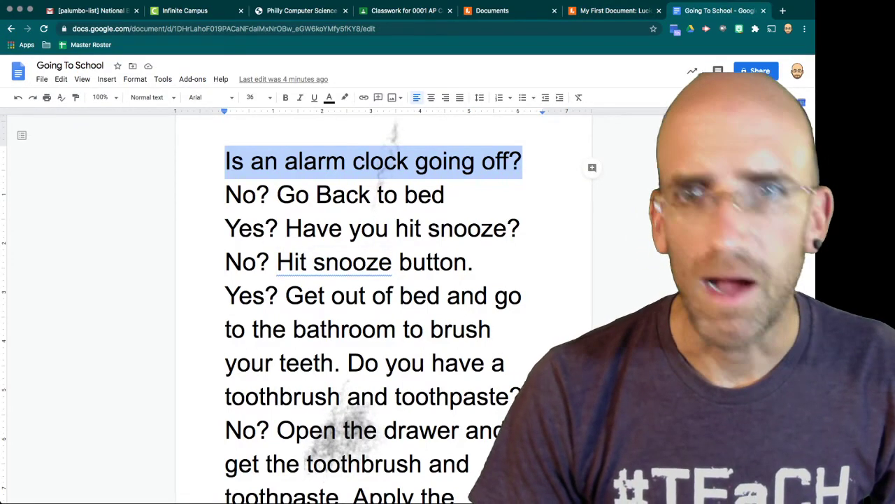
pyautogui.hotkey('ctrl', 'shift', 'Tab')
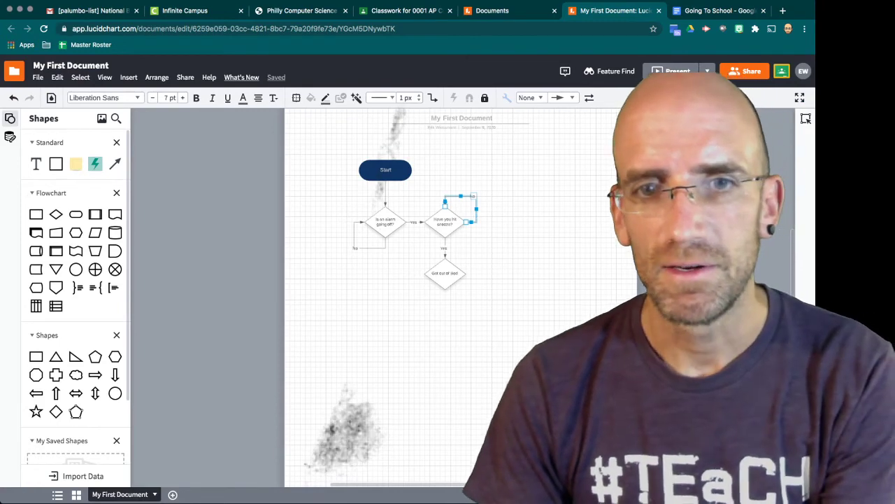
pyautogui.hotkey('ctrl', 'z')
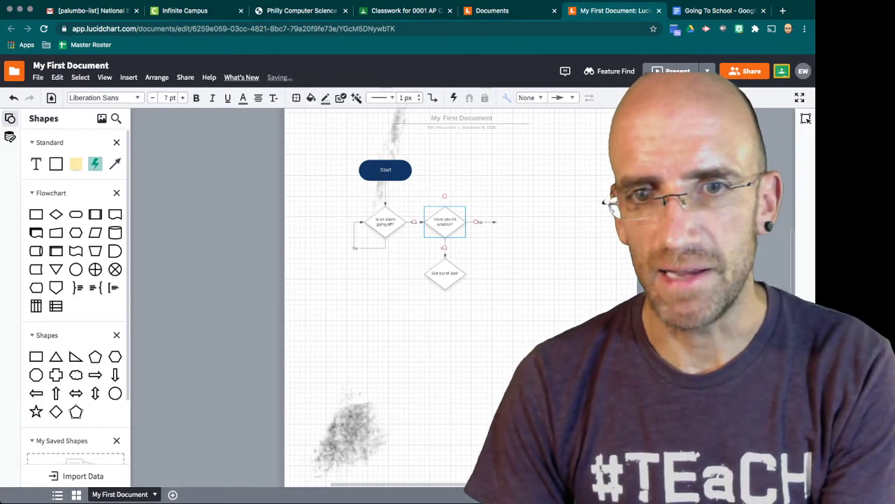
pyautogui.hotkey('ctrl', 'z')
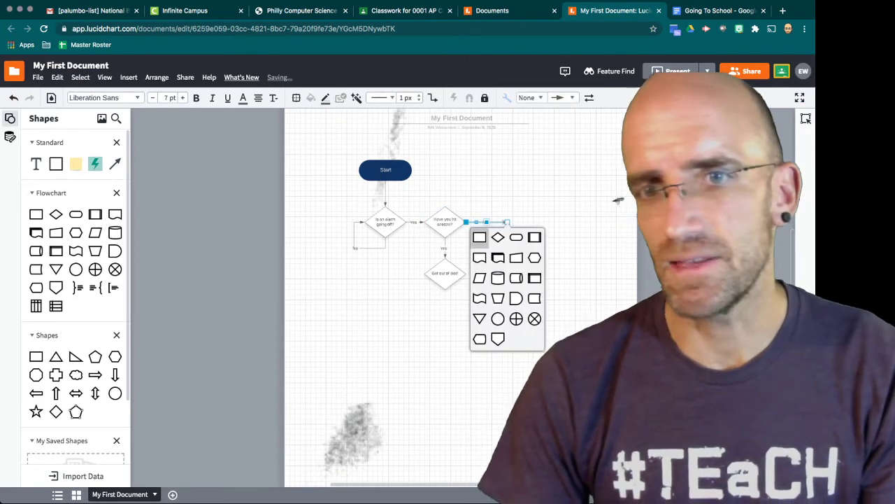
pyautogui.click(479, 237)
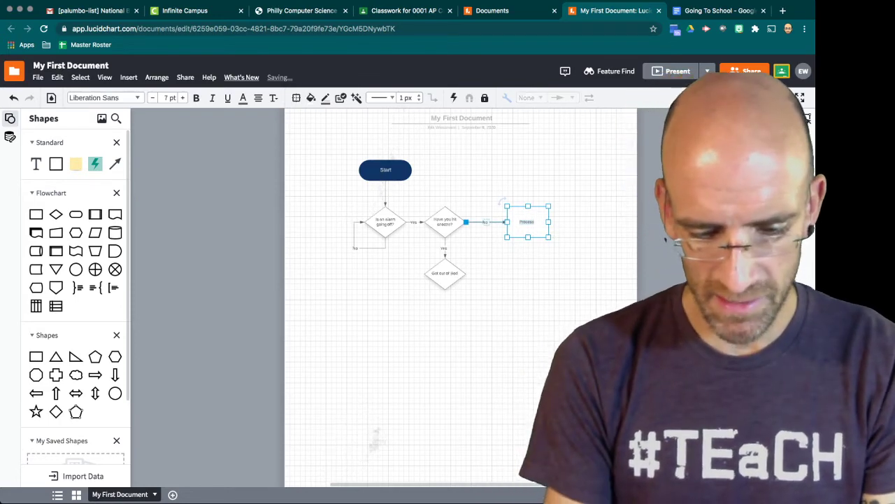
pyautogui.write('Got dre')
pyautogui.press('BackSpace')
pyautogui.press('BackSpace')
pyautogui.press('BackSpace')
pyautogui.press('BackSpace')
pyautogui.press('BackSpace')
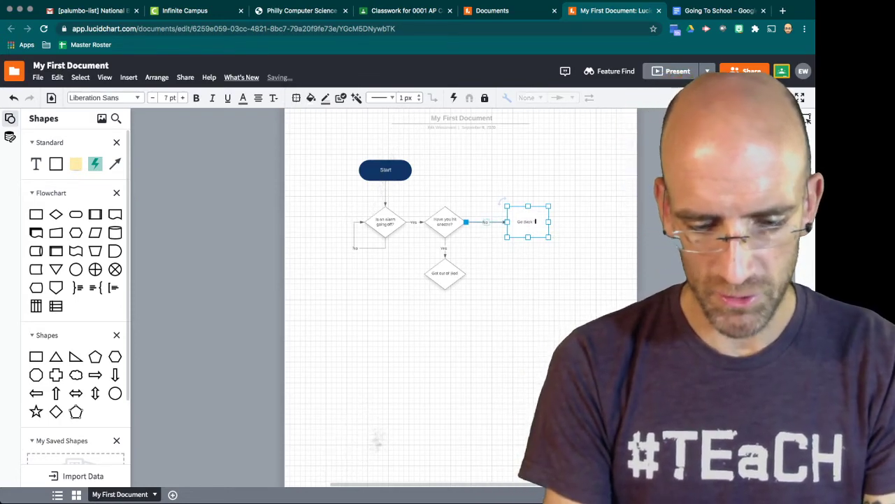
pyautogui.write('back to bed')
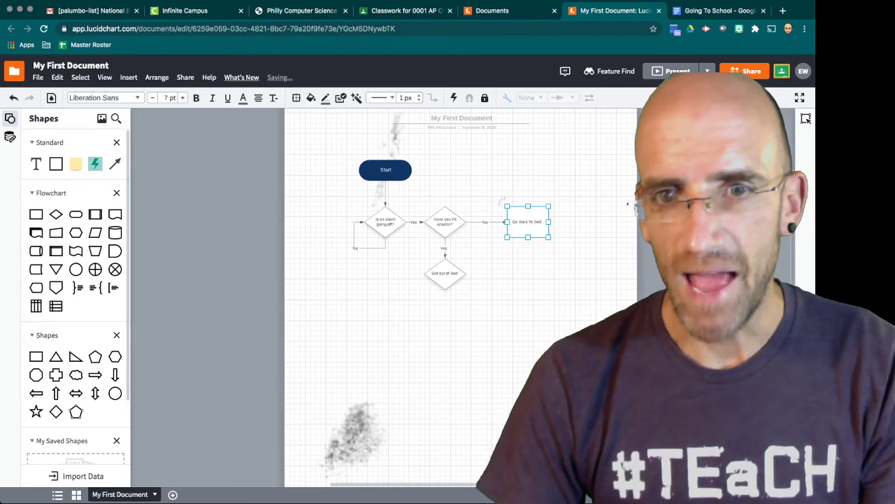
pyautogui.click(630, 203)
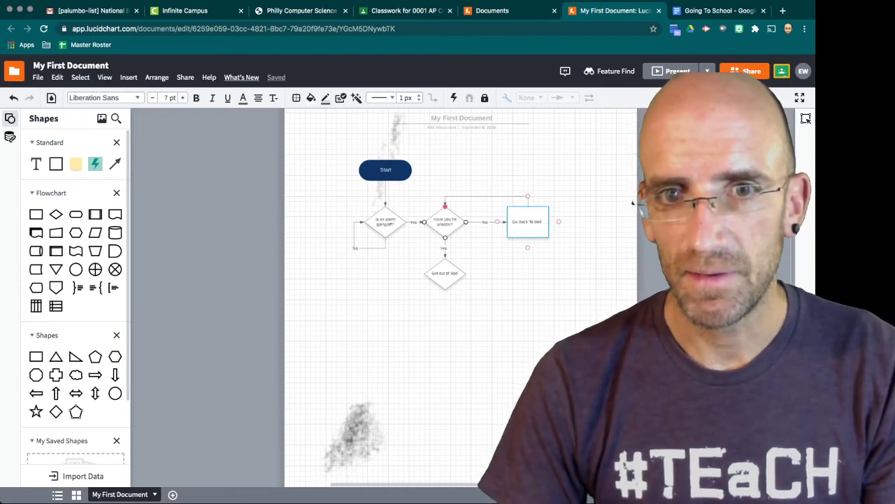
# - Connect the 'Go back to bed' box back to the alarm question
pyautogui.moveTo(444, 205); pyautogui.dragTo(385, 205)
pyautogui.press('Escape')
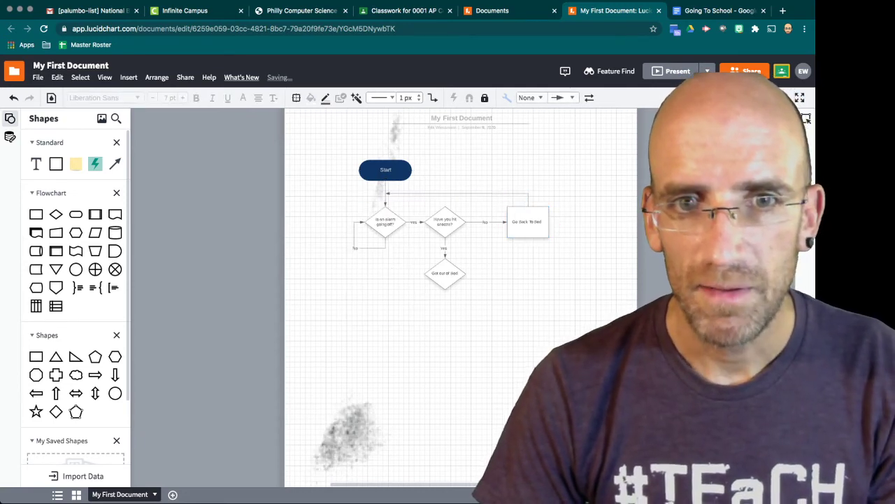
pyautogui.click(386, 210)
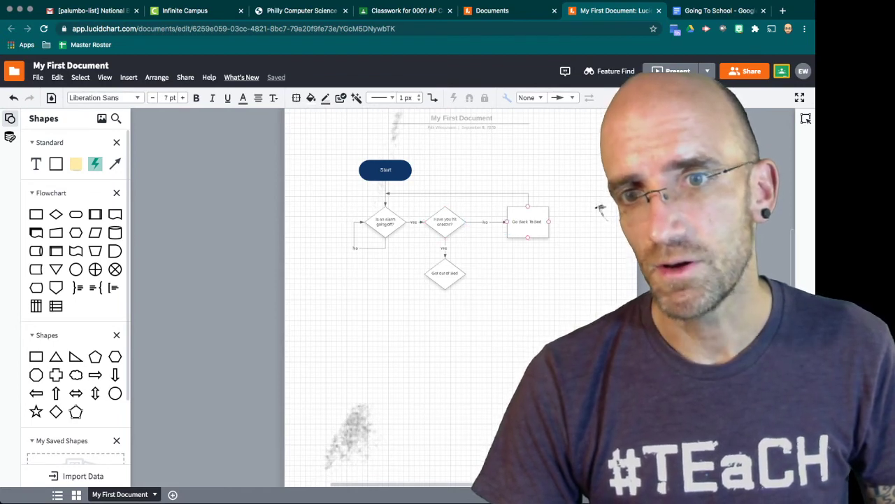
# - Change the 'Go Back To Bed' box text to 'Hit snooze and go back to bed.'
pyautogui.click(604, 210)
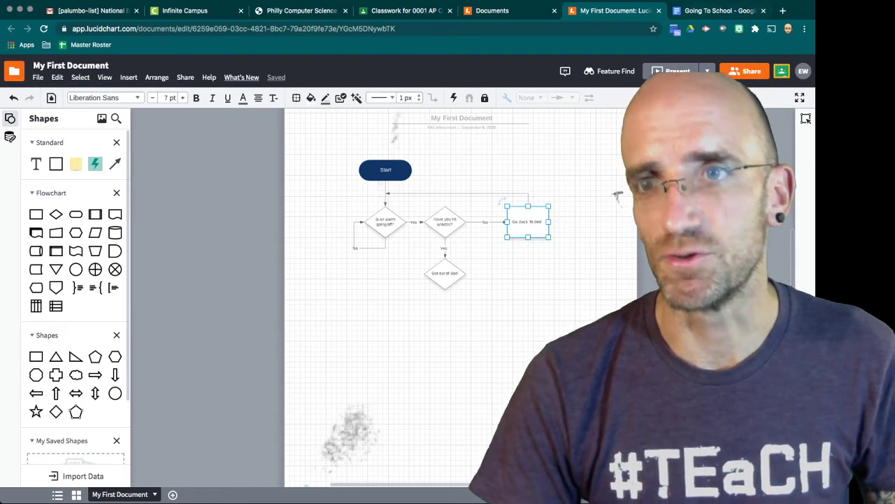
pyautogui.hotkey('ctrl', 'Tab')
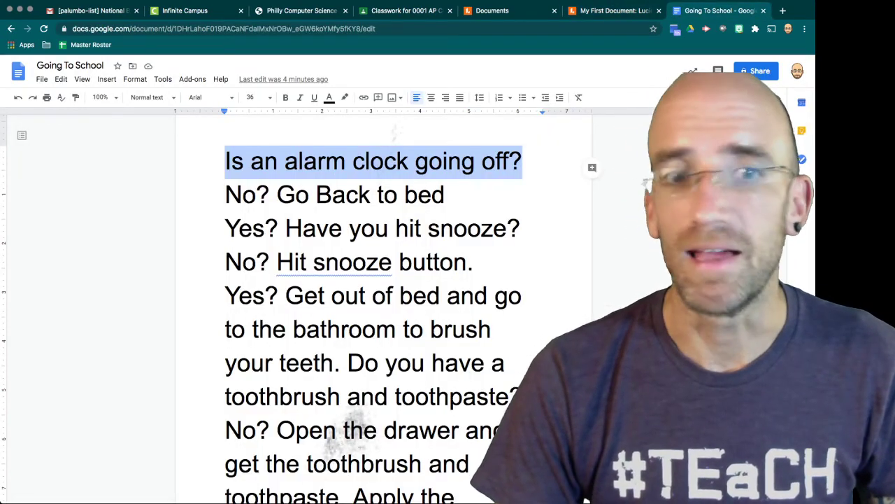
pyautogui.hotkey('ctrl', 'shift', 'Tab')
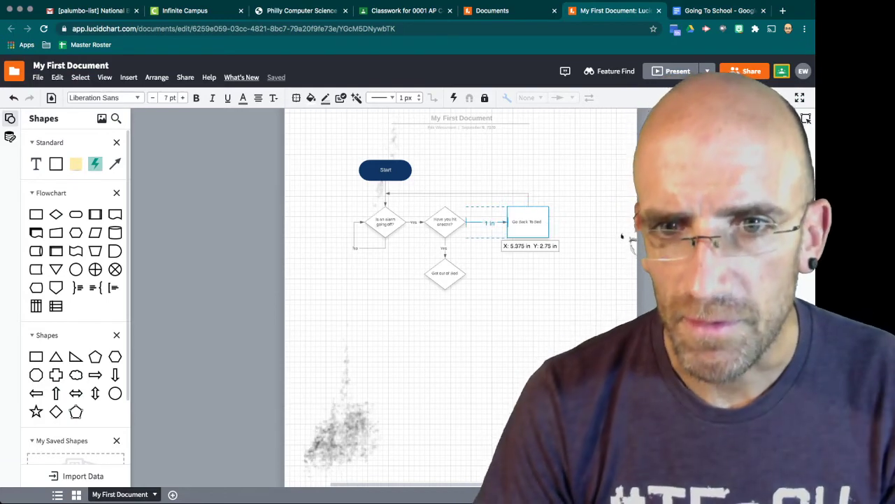
pyautogui.press('Return')
pyautogui.write('Hi')
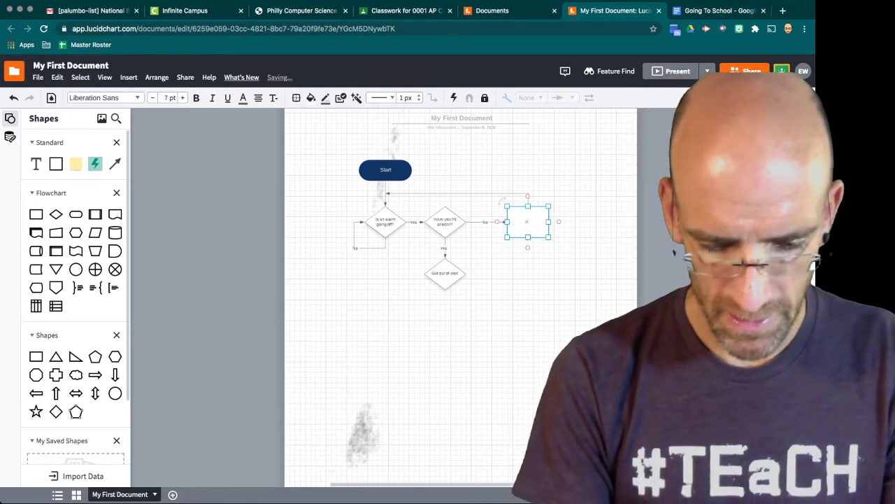
pyautogui.write('t snooze and go')
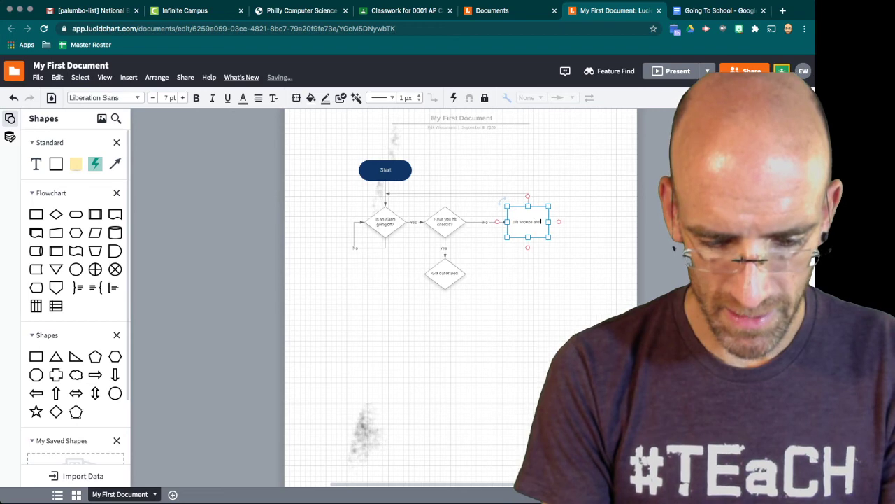
pyautogui.write(' back to be')
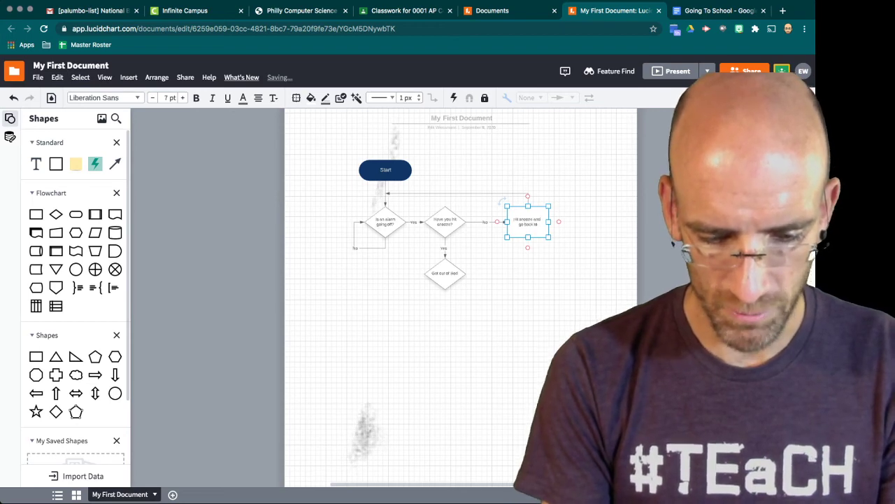
pyautogui.write('d.')
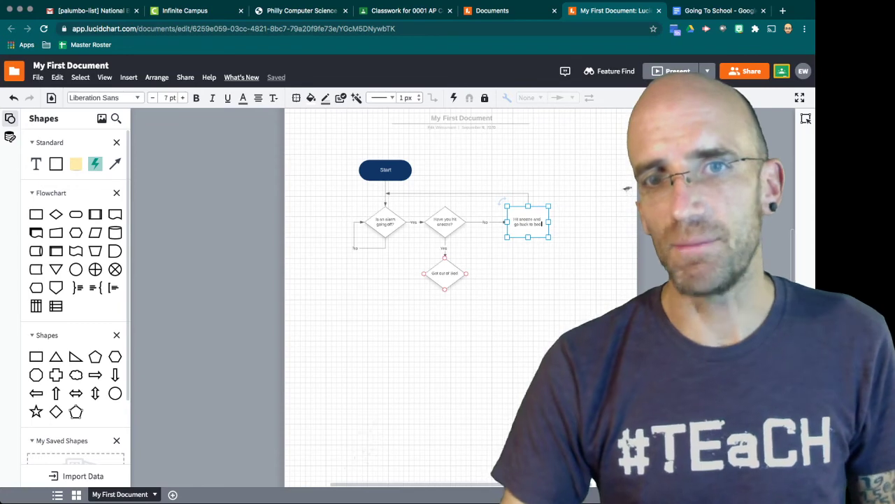
pyautogui.click(614, 196)
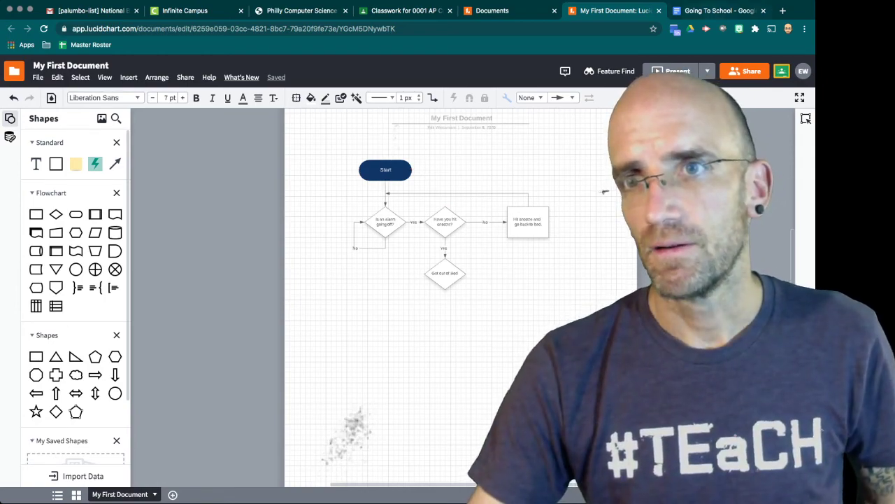
pyautogui.hotkey('ctrl', 'Tab')
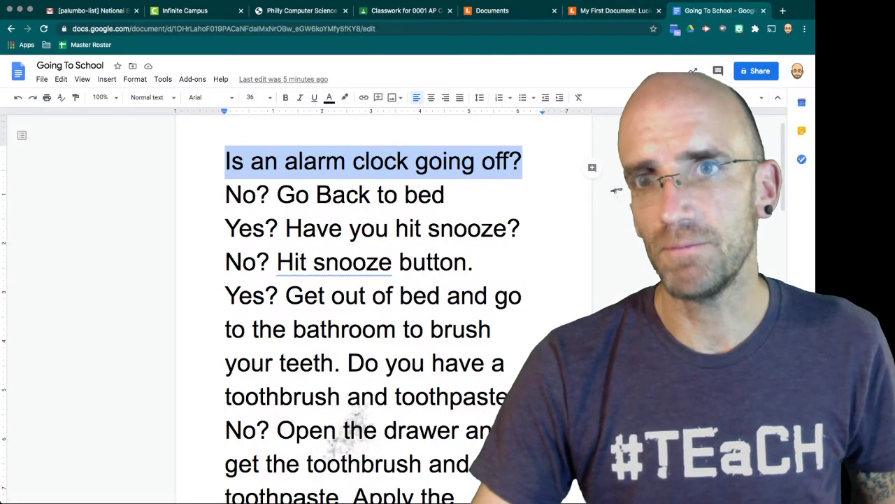
pyautogui.hotkey('ctrl', 'shift', 'Tab')
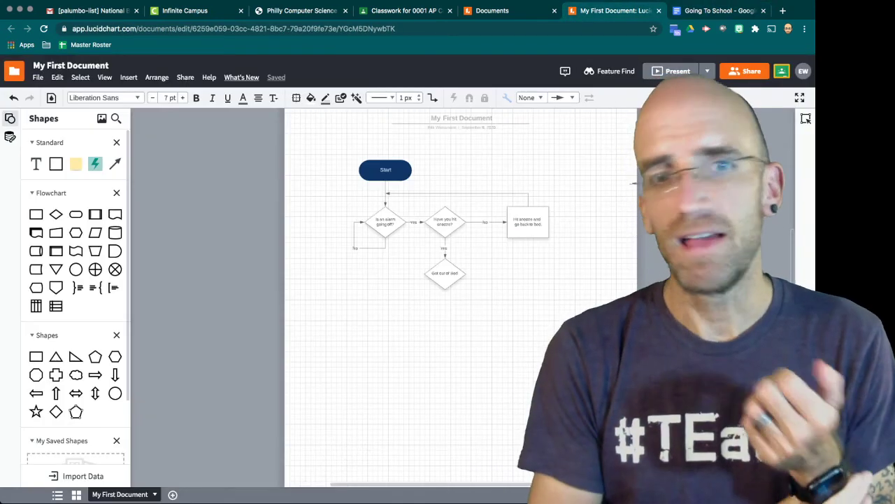